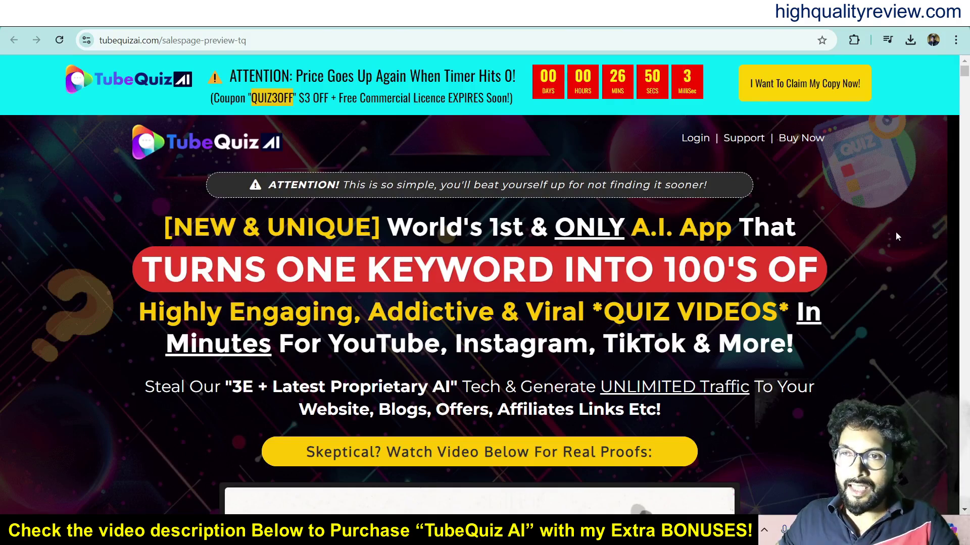
pyautogui.moveTo(964, 70); pyautogui.dragTo(964, 176)
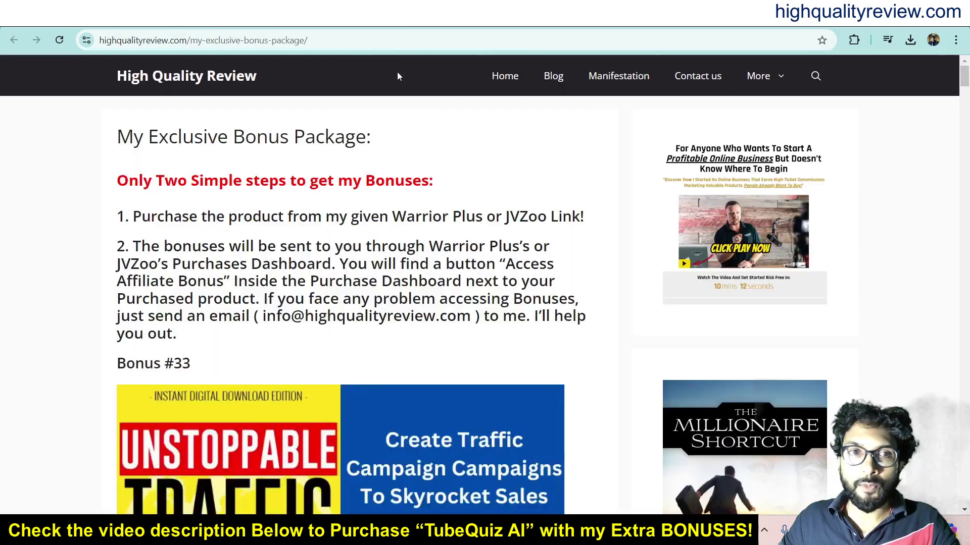
# Switch to the document listing the $17 front end and six upsell prices
pyautogui.click(394, 40)
pyautogui.scroll(-1, 556, 301)
pyautogui.scroll(-4, 556, 301)
pyautogui.scroll(-4, 591, 310)
pyautogui.scroll(-1, 607, 318)
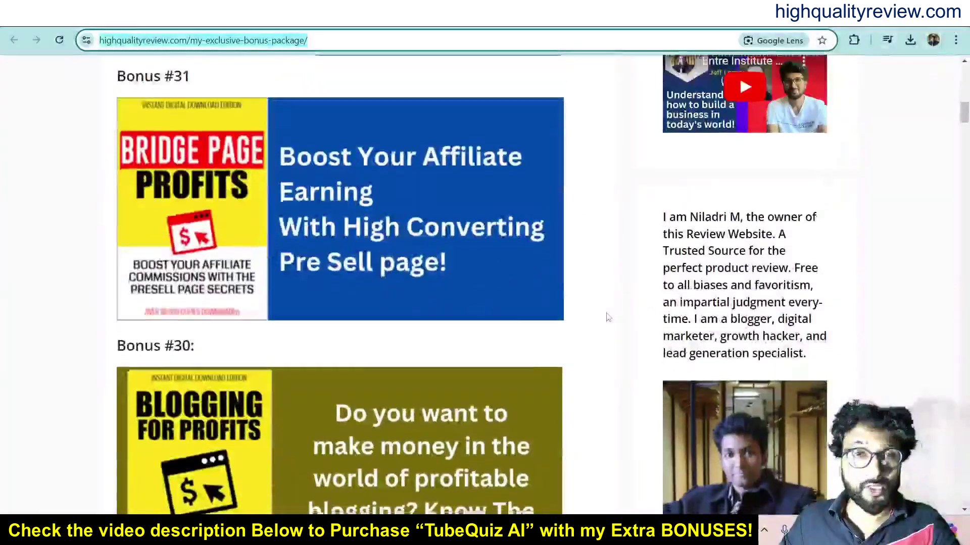
pyautogui.scroll(-3, 611, 318)
pyautogui.scroll(-4, 606, 325)
pyautogui.scroll(-4, 606, 324)
pyautogui.scroll(-4, 606, 325)
pyautogui.scroll(-4, 606, 324)
pyautogui.scroll(-3, 606, 324)
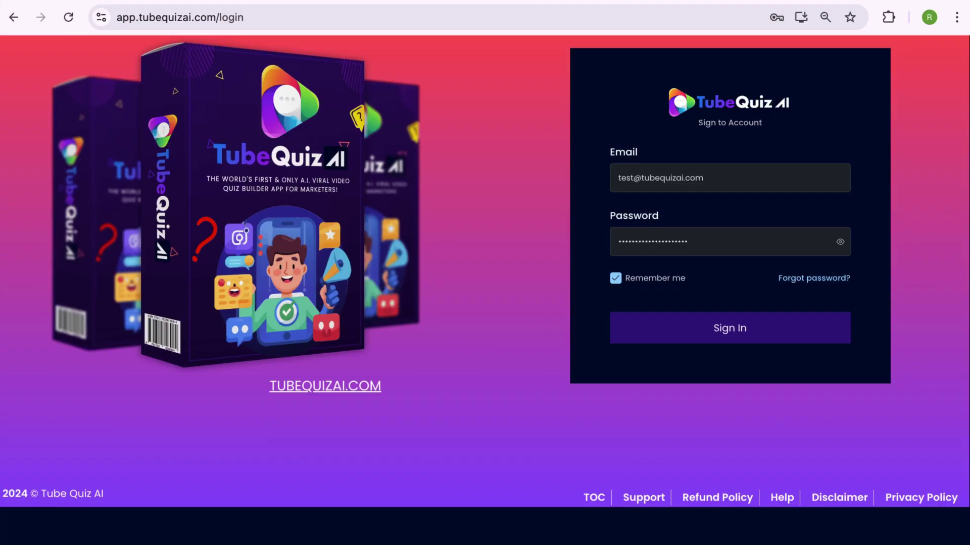
# Sign in to TubeQuiz AI and land on the campaign Setup step
pyautogui.click(771, 336)
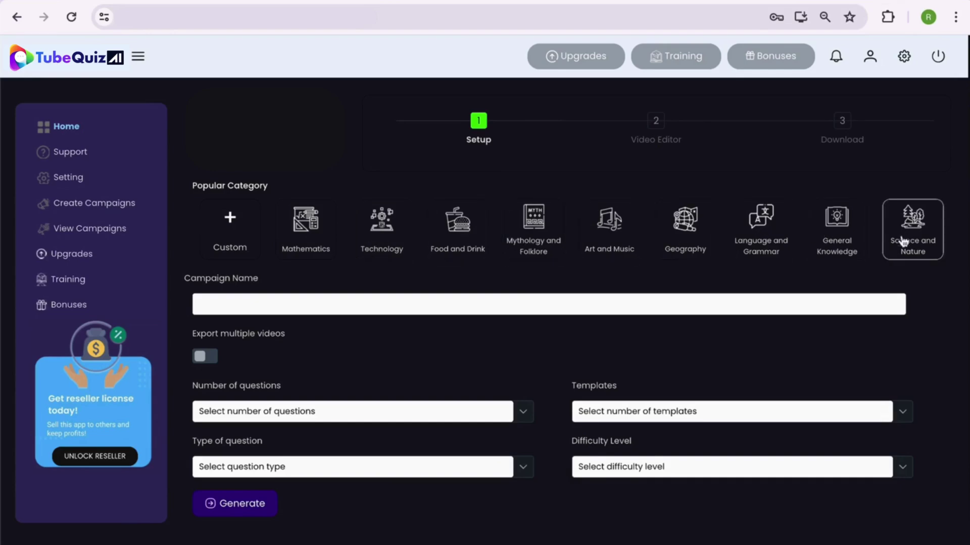
# Switch the category from custom to the General Knowledge tile and rename the campaign 'General Knowledge 1'
pyautogui.click(229, 227)
pyautogui.click(213, 309)
pyautogui.click(210, 362)
pyautogui.write('Weight Loss 1')
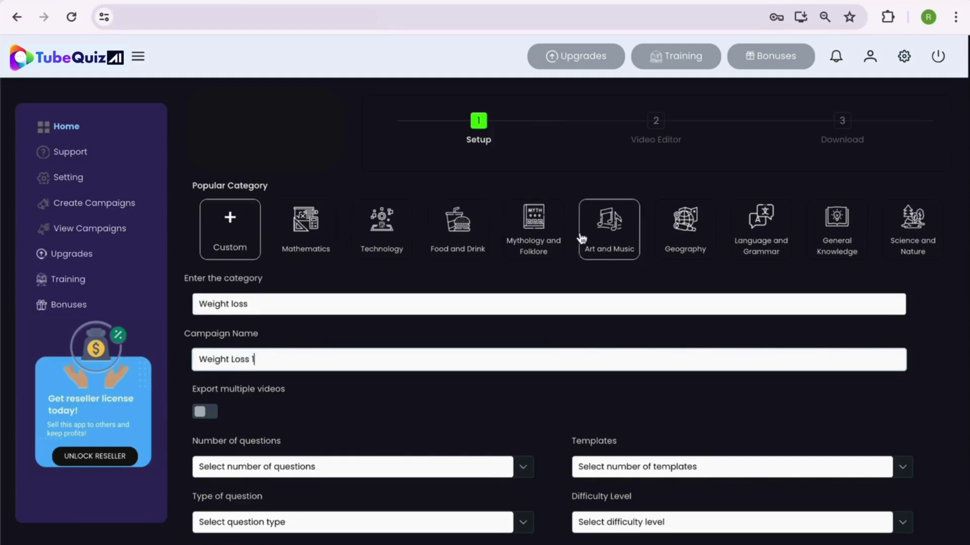
pyautogui.click(241, 229)
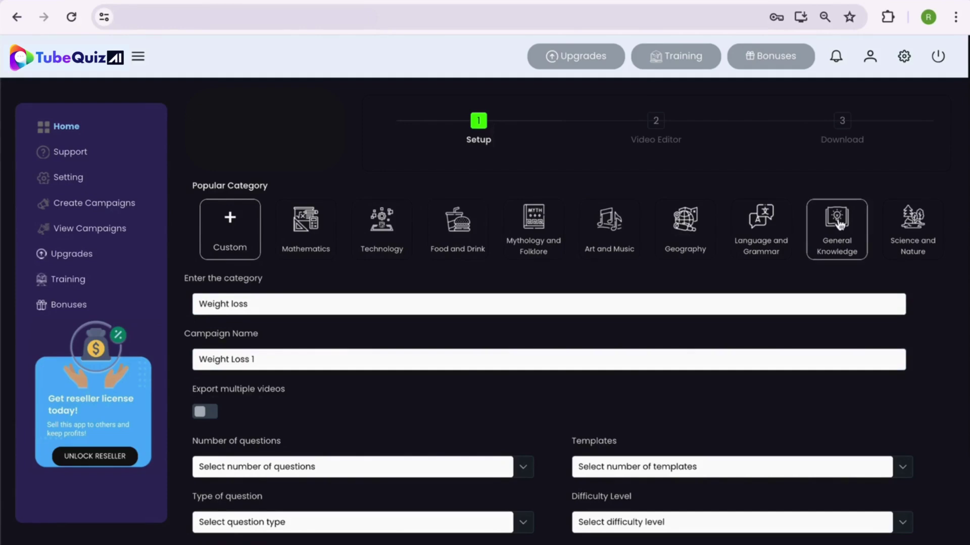
pyautogui.click(837, 223)
pyautogui.tripleClick(255, 304)
pyautogui.write('General Knowledge')
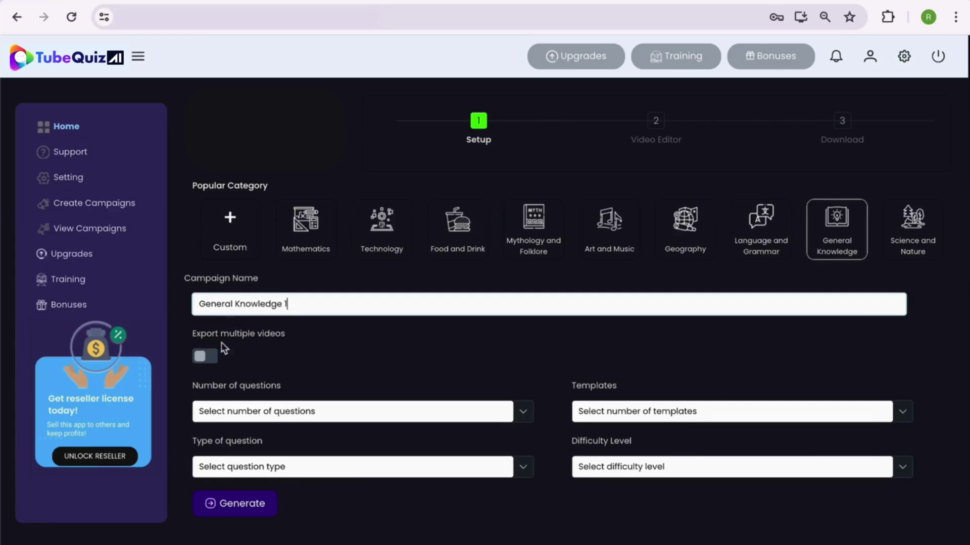
# Leave multiple-video export off and set 5 questions with 3 templates
pyautogui.click(203, 362)
pyautogui.moveTo(221, 334); pyautogui.dragTo(210, 356)
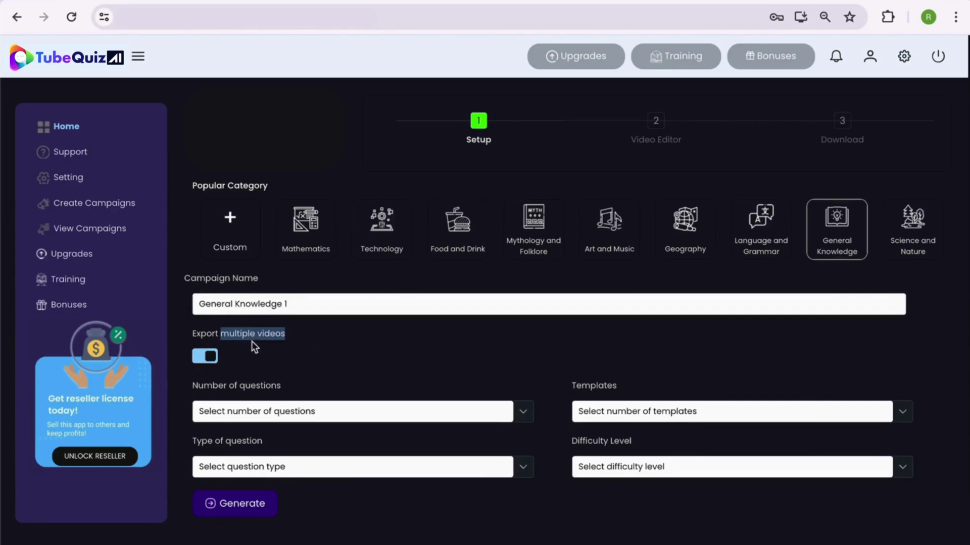
pyautogui.click(212, 360)
pyautogui.click(288, 419)
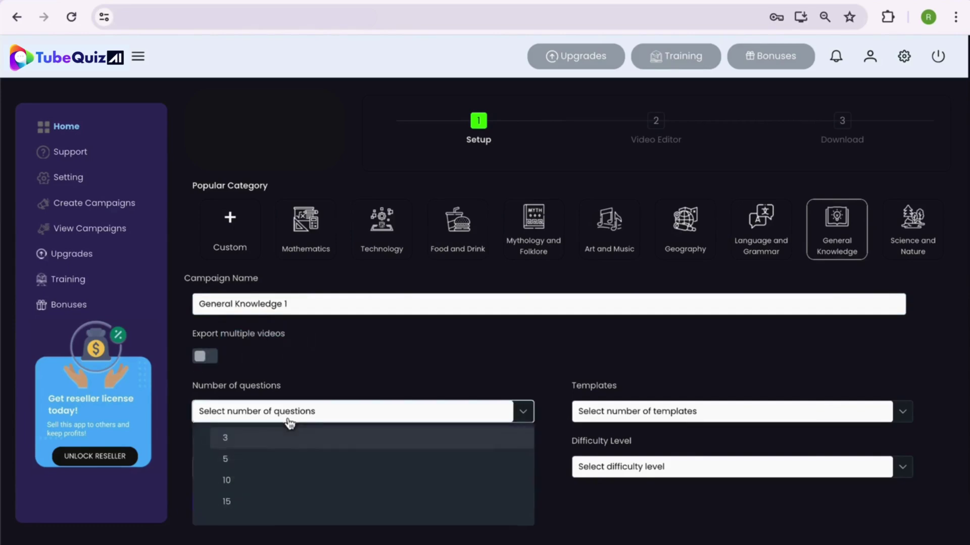
pyautogui.click(247, 461)
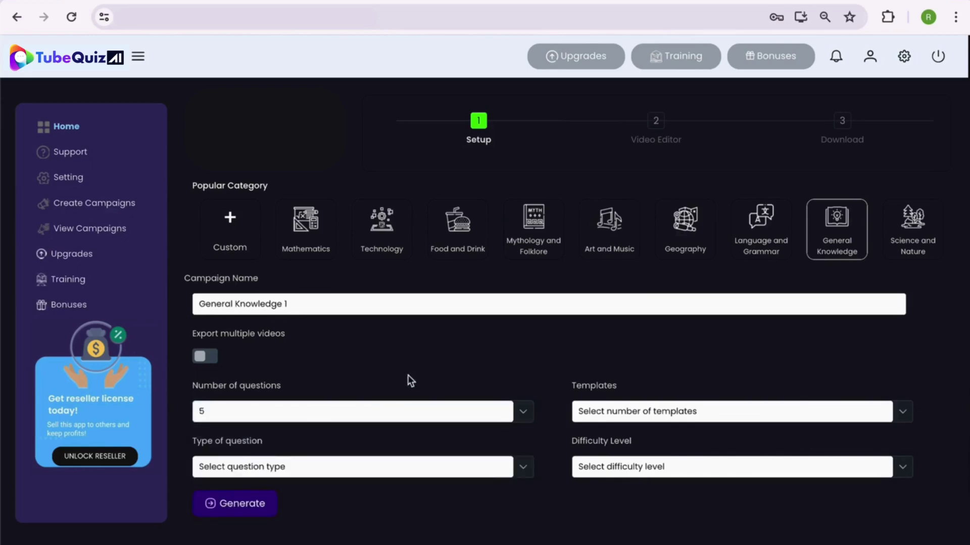
pyautogui.click(626, 413)
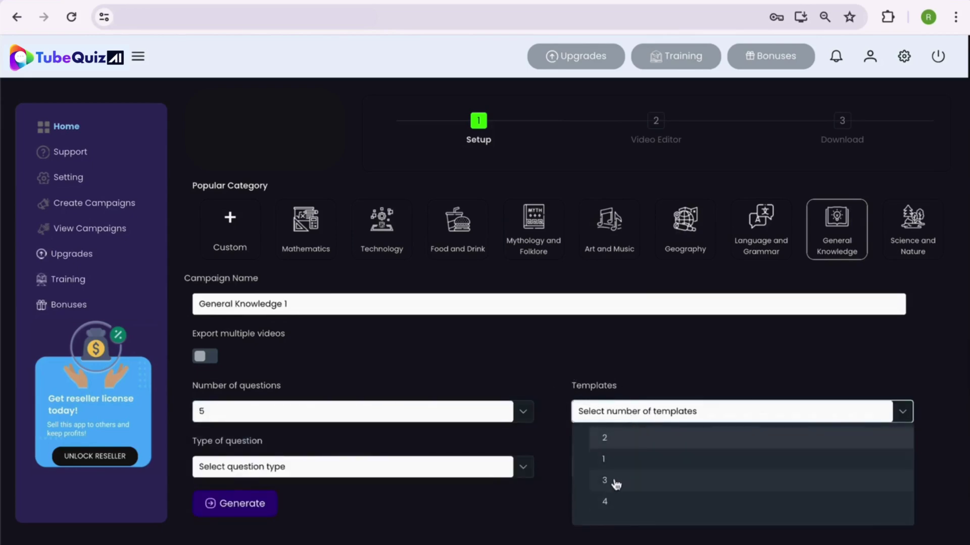
pyautogui.click(617, 482)
pyautogui.scroll(-1, 401, 339)
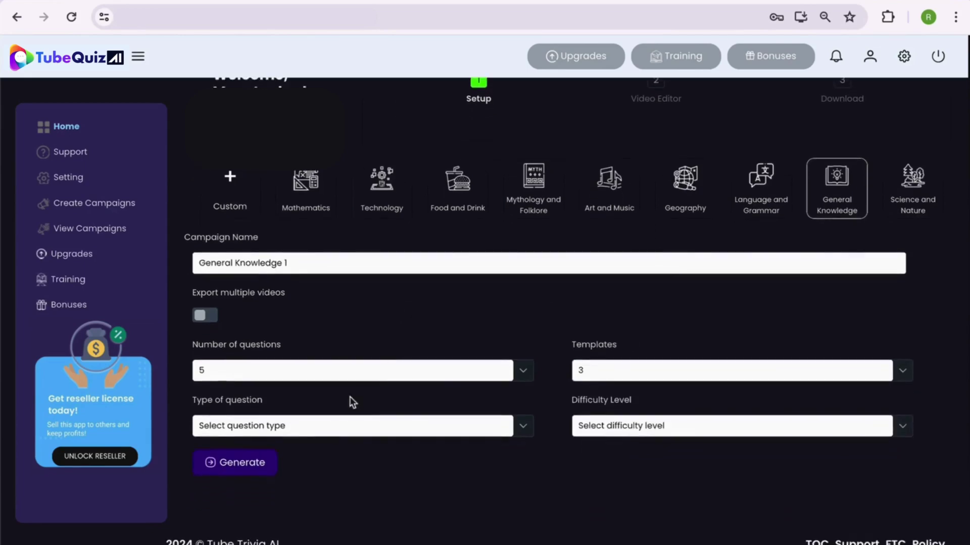
# Choose the Option A,B,C question type and Easy difficulty
pyautogui.click(328, 432)
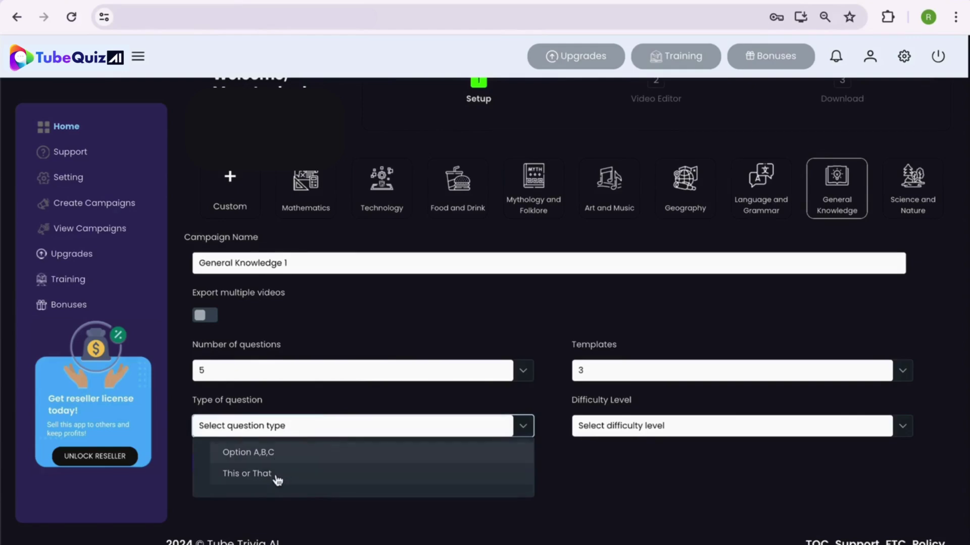
pyautogui.click(283, 455)
pyautogui.click(284, 428)
pyautogui.click(262, 474)
pyautogui.click(260, 429)
pyautogui.click(260, 452)
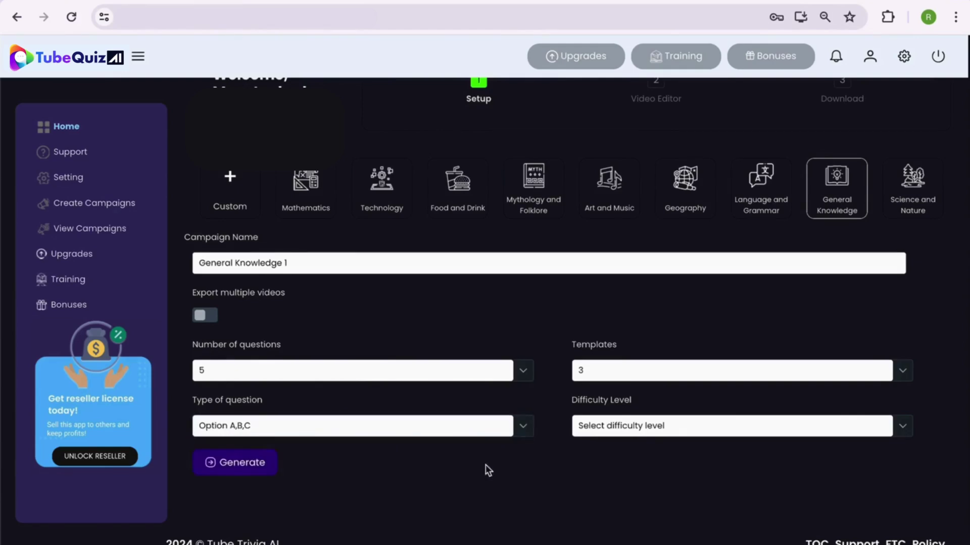
pyautogui.click(632, 428)
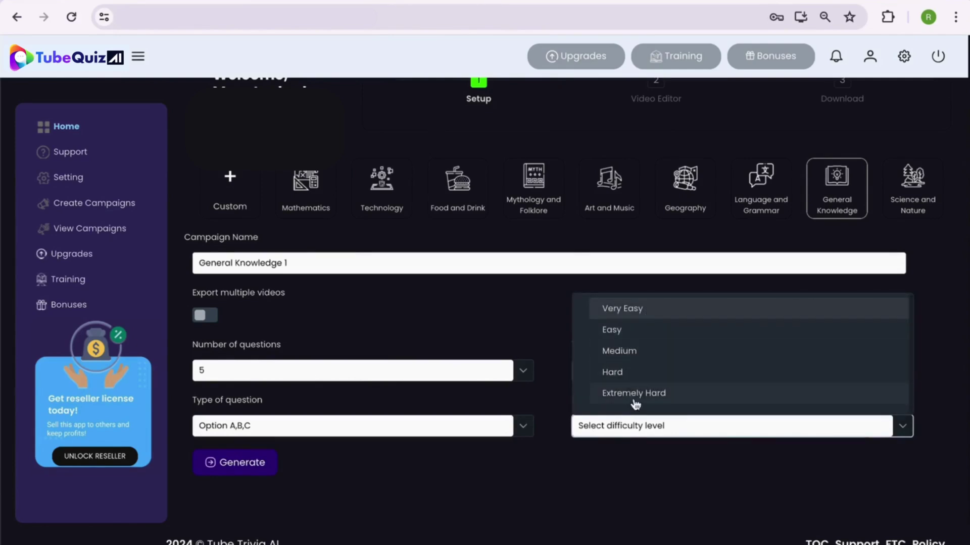
pyautogui.click(636, 331)
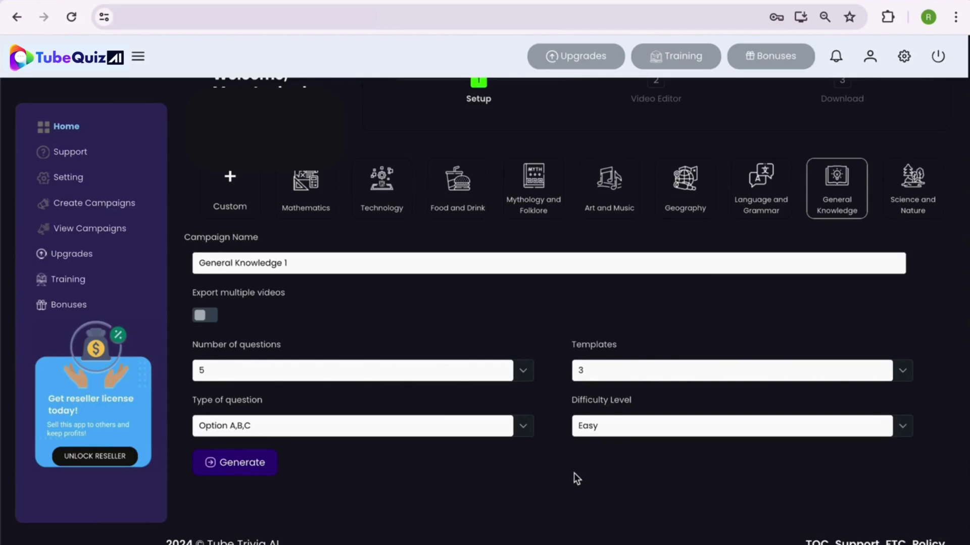
# Generate the questions, compare Template1–3 sets, keep the third and continue
pyautogui.click(249, 471)
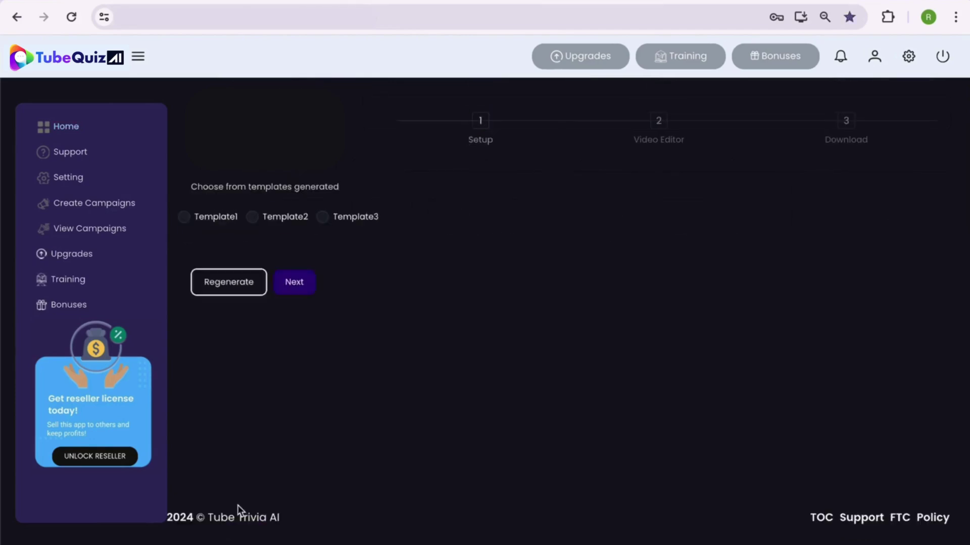
pyautogui.click(183, 219)
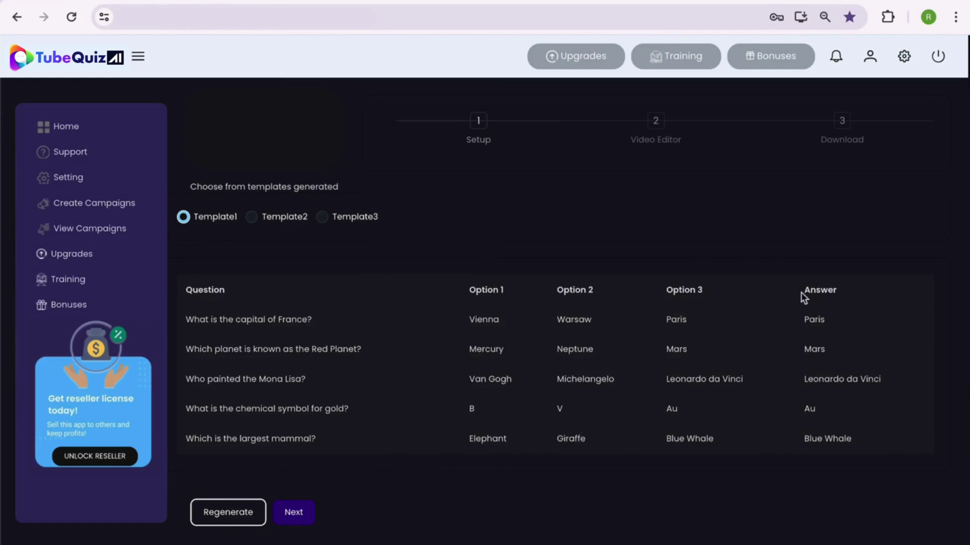
pyautogui.click(251, 217)
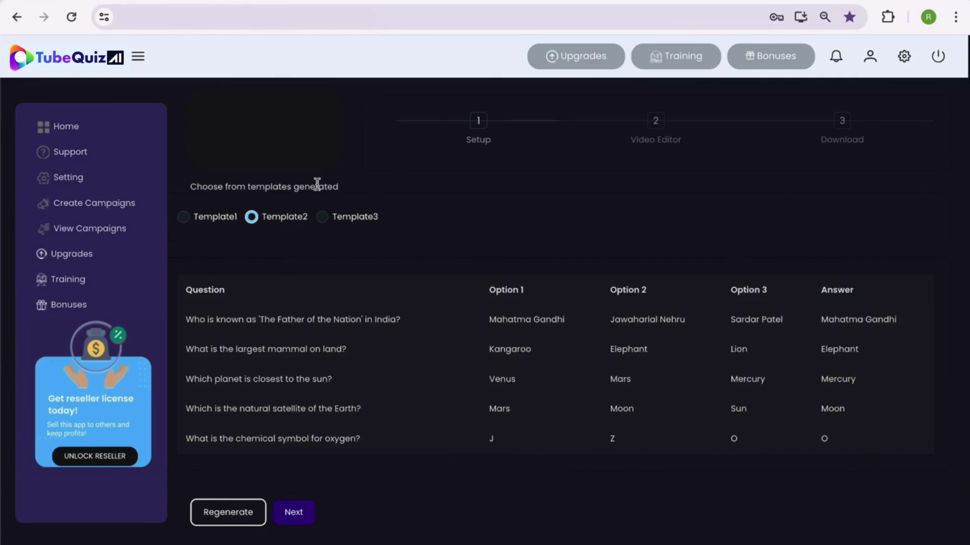
pyautogui.click(323, 218)
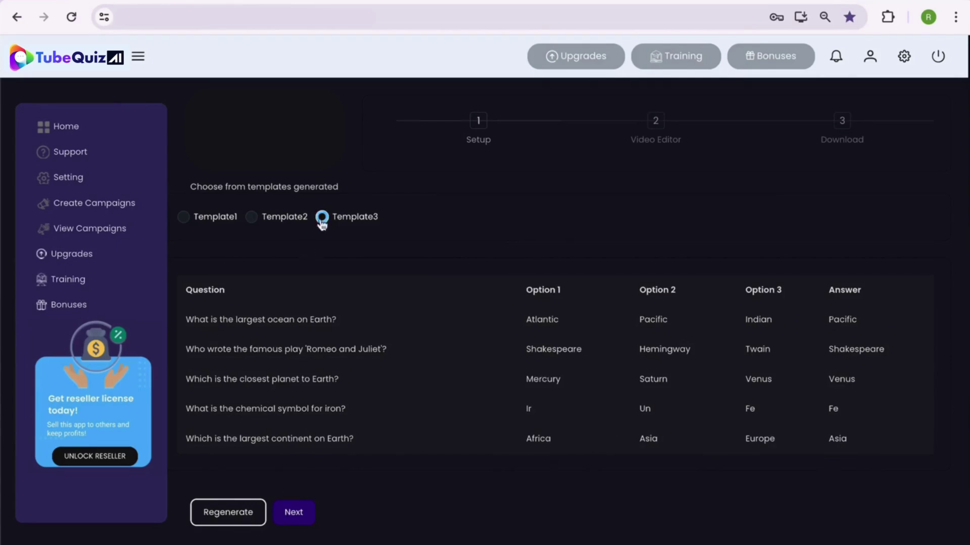
pyautogui.click(291, 514)
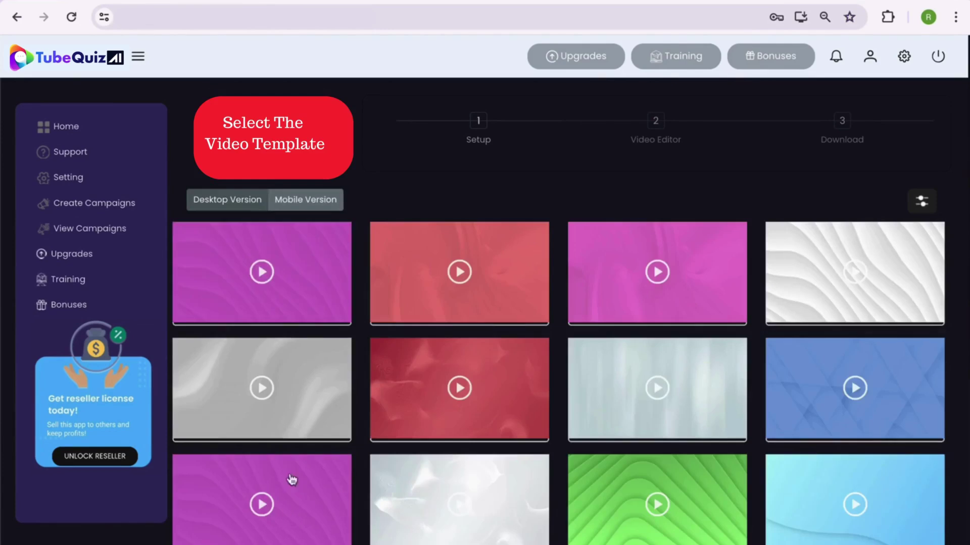
pyautogui.scroll(-2, 324, 275)
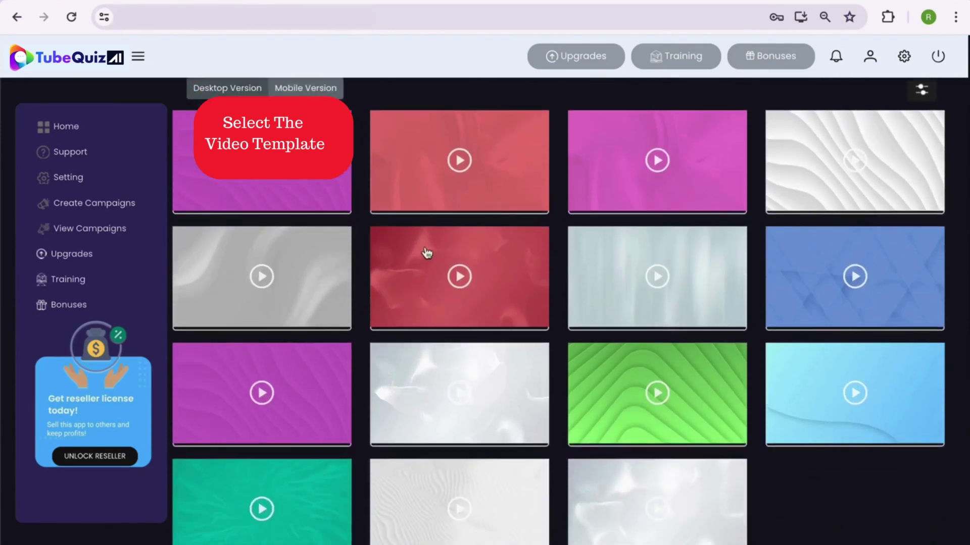
pyautogui.scroll(2, 302, 251)
# Preview the portrait mobile templates, playing the first, teal and yellow ones in turn
pyautogui.click(282, 188)
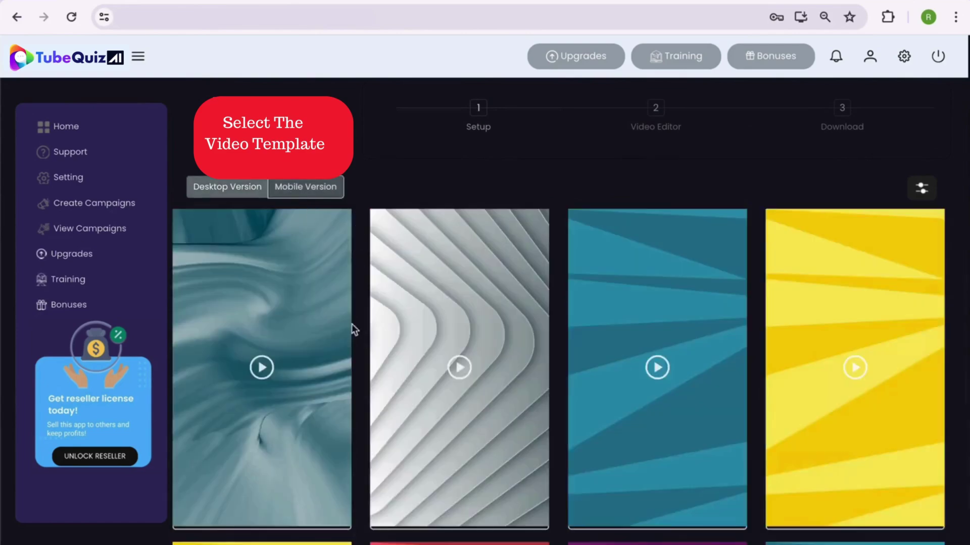
pyautogui.scroll(-2, 352, 356)
pyautogui.scroll(-4, 350, 355)
pyautogui.scroll(-5, 350, 355)
pyautogui.scroll(-3, 348, 360)
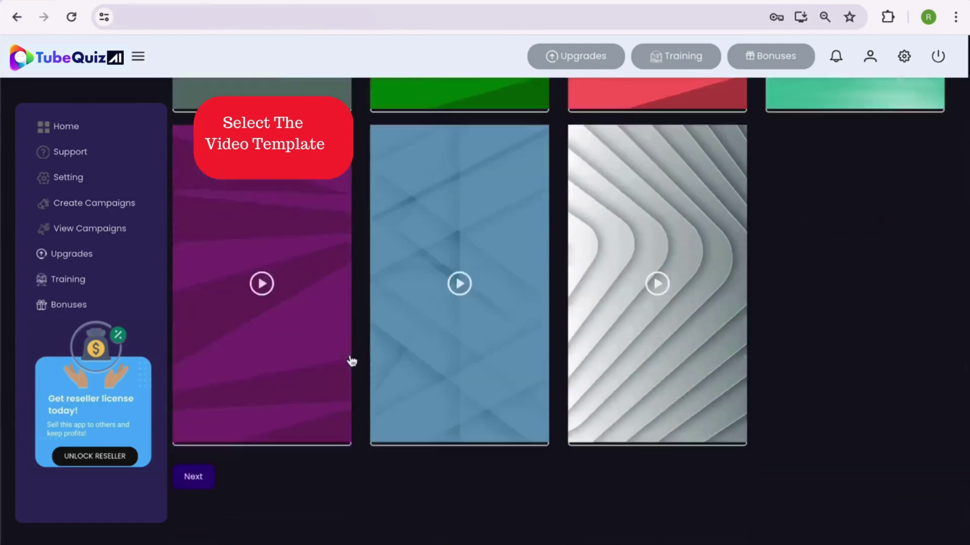
pyautogui.scroll(8, 348, 360)
pyautogui.scroll(6, 348, 359)
pyautogui.click(296, 357)
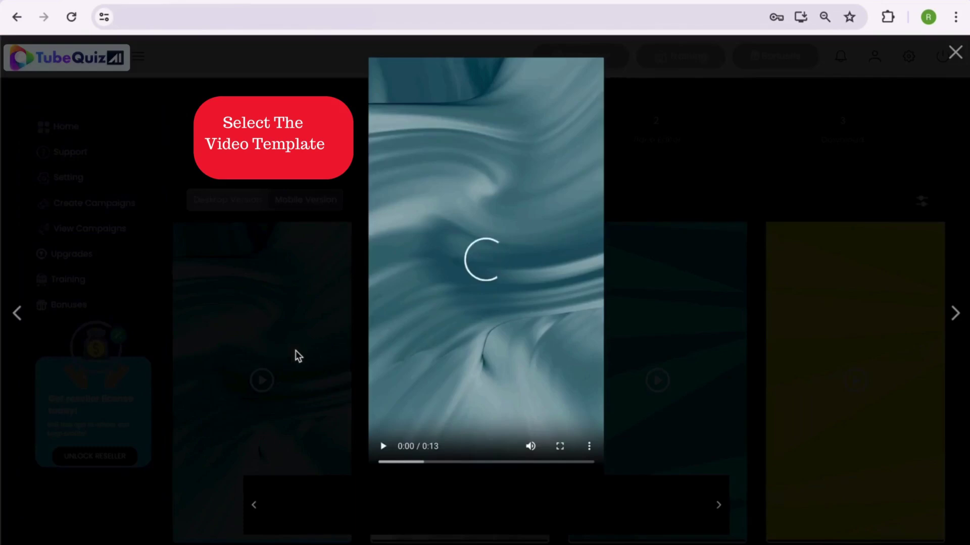
pyautogui.click(383, 448)
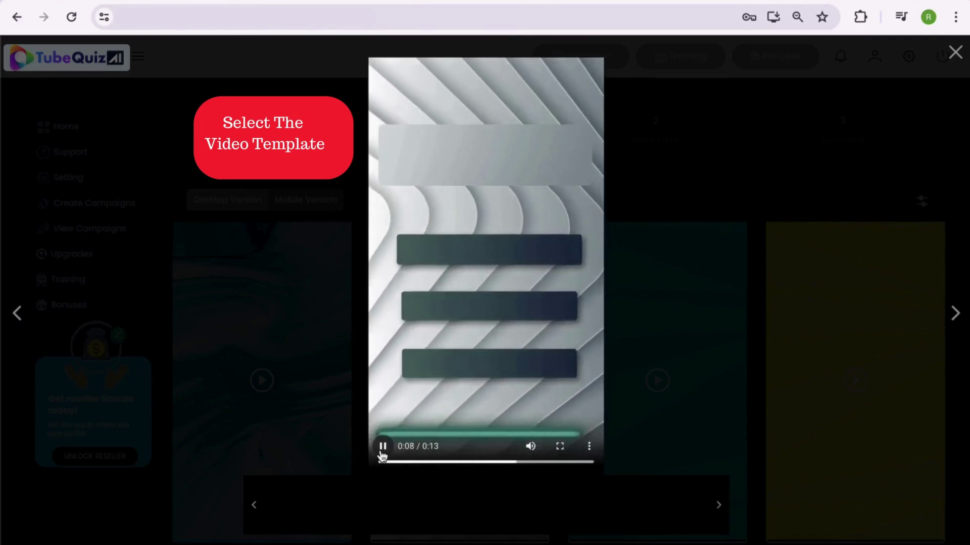
pyautogui.click(383, 447)
pyautogui.click(954, 313)
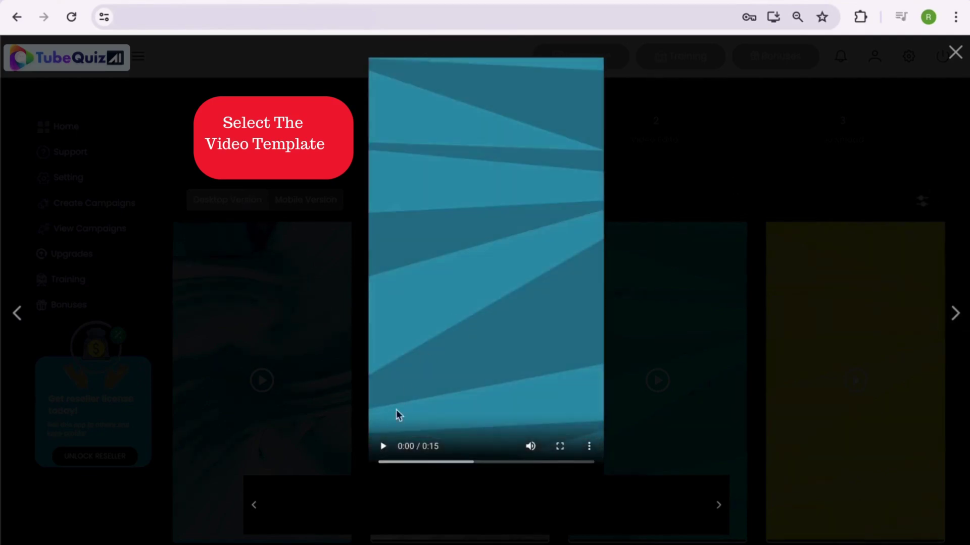
pyautogui.click(383, 447)
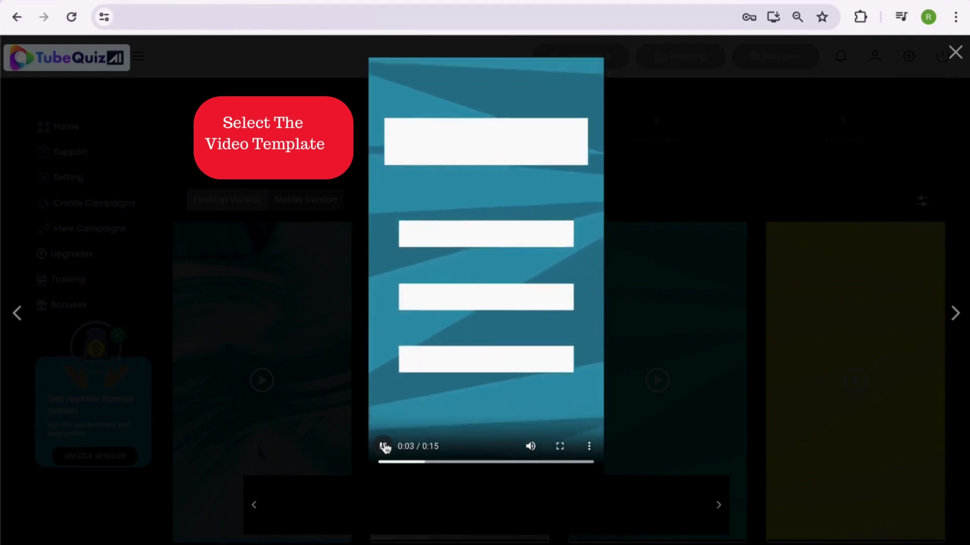
pyautogui.click(954, 314)
pyautogui.click(383, 448)
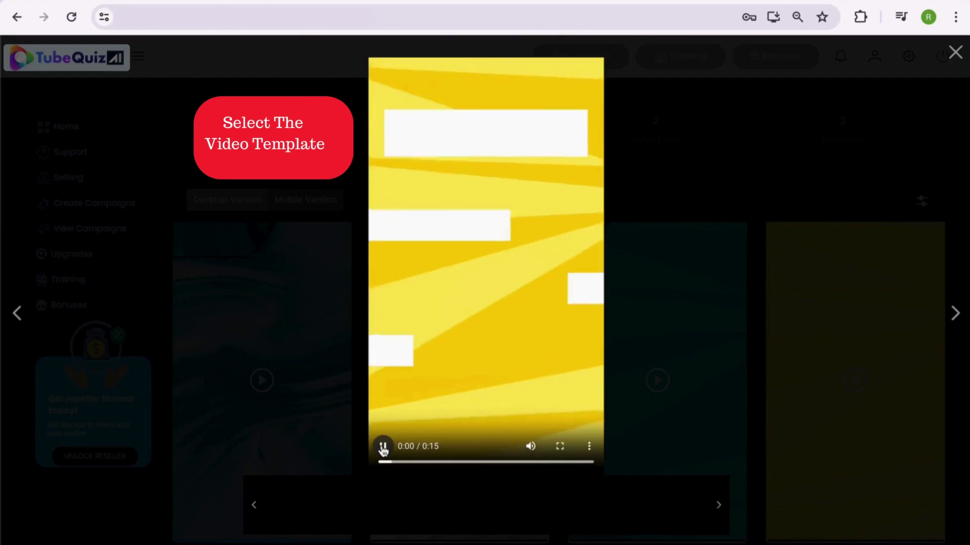
pyautogui.click(955, 314)
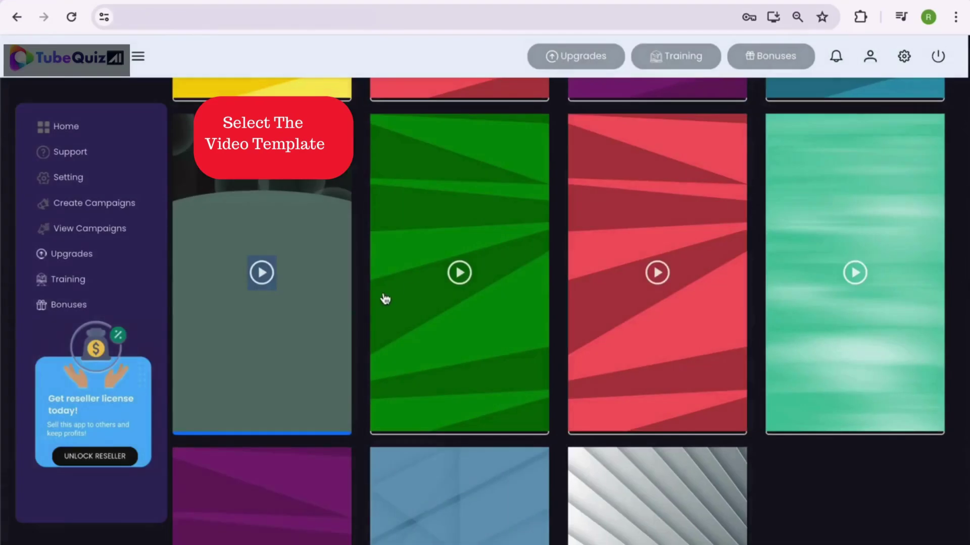
pyautogui.scroll(-3, 383, 300)
pyautogui.scroll(8, 453, 362)
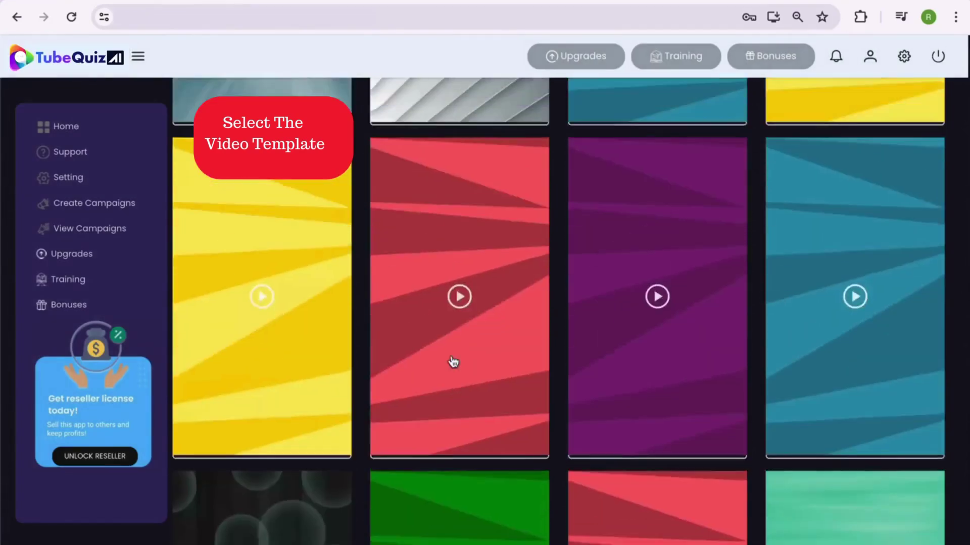
pyautogui.scroll(5, 453, 362)
# Keep the first mobile template and continue to the Video Editor step
pyautogui.click(308, 321)
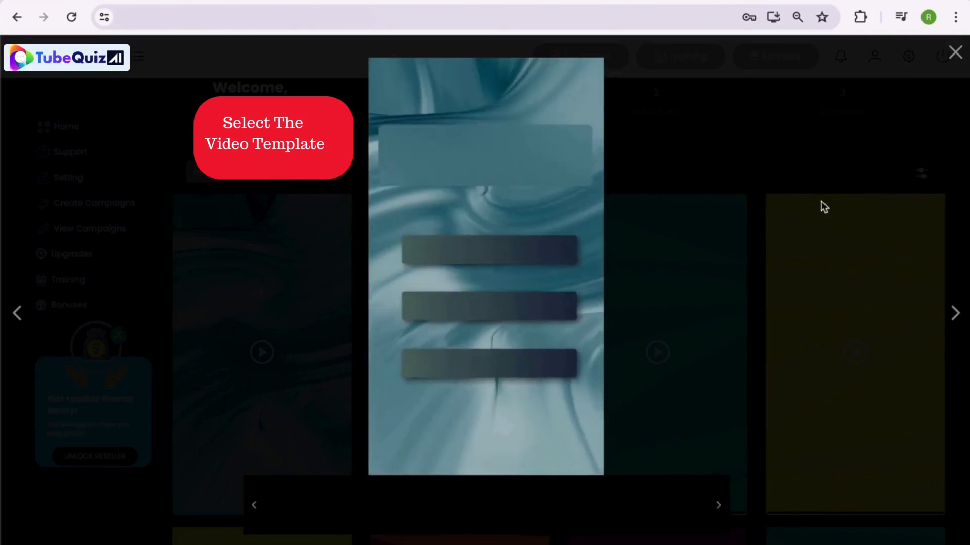
pyautogui.click(893, 94)
pyautogui.scroll(-5, 290, 347)
pyautogui.scroll(-5, 288, 347)
pyautogui.click(193, 428)
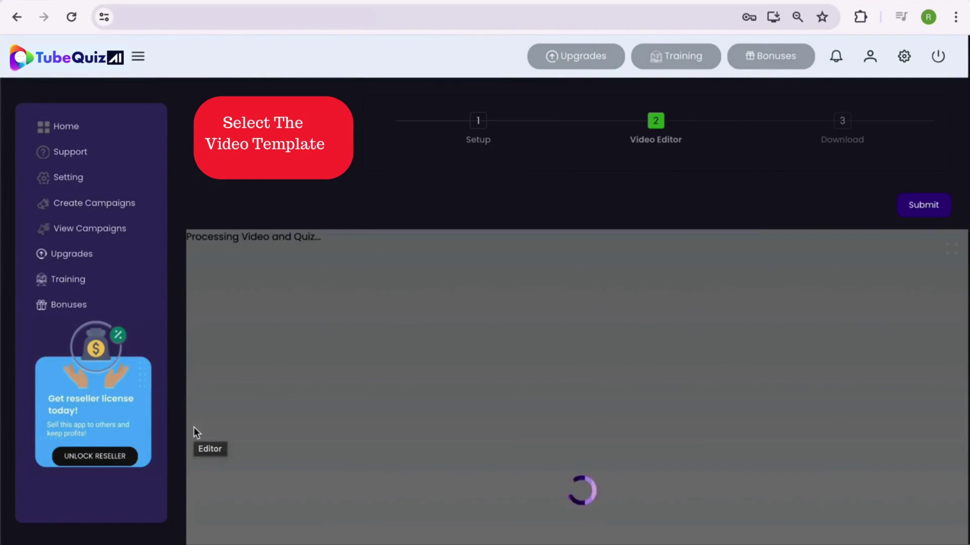
pyautogui.scroll(-2, 531, 307)
pyautogui.scroll(1, 463, 317)
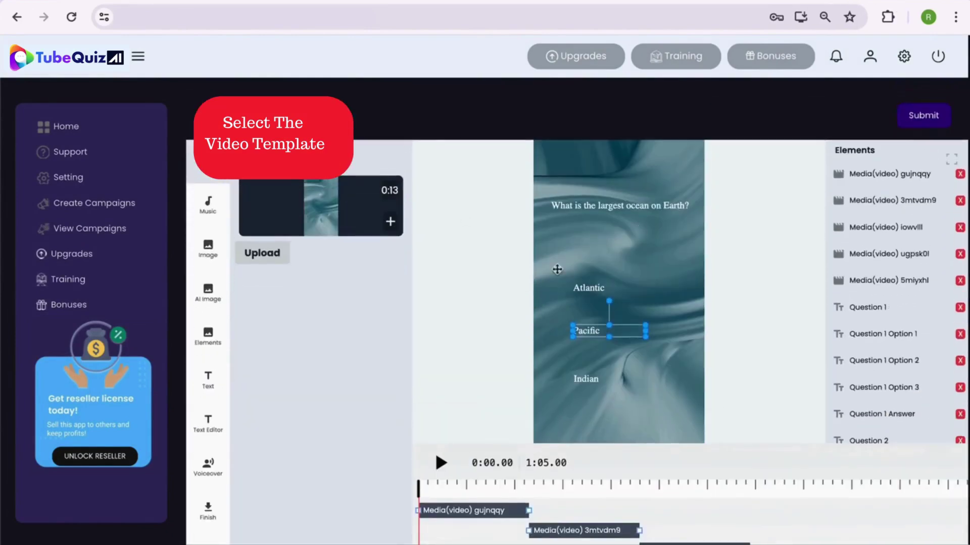
# Play the preview, inspect the ocean question and answer texts, and keep music volume High
pyautogui.click(440, 463)
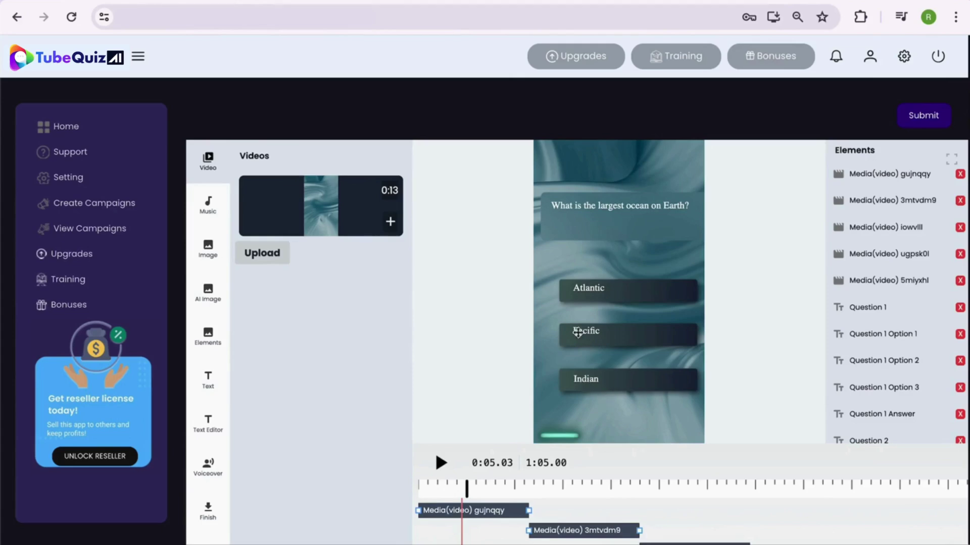
pyautogui.click(585, 207)
pyautogui.click(588, 288)
pyautogui.click(581, 329)
pyautogui.click(581, 378)
pyautogui.click(597, 205)
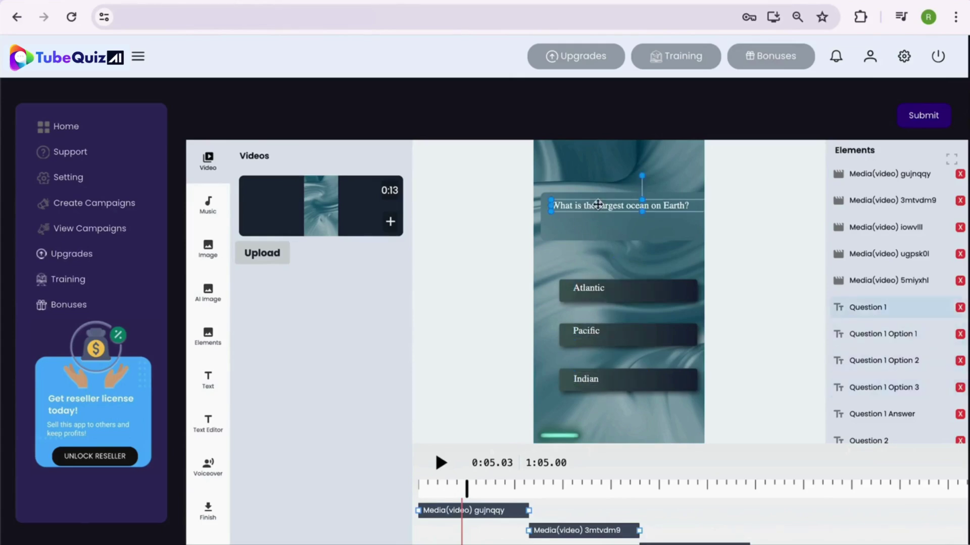
pyautogui.click(208, 205)
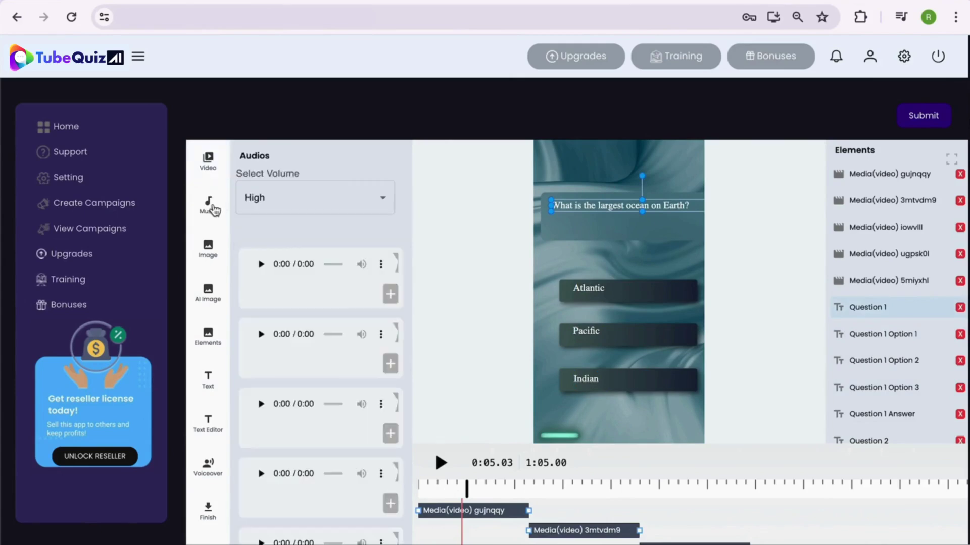
pyautogui.click(314, 197)
pyautogui.click(298, 352)
pyautogui.scroll(-2, 297, 353)
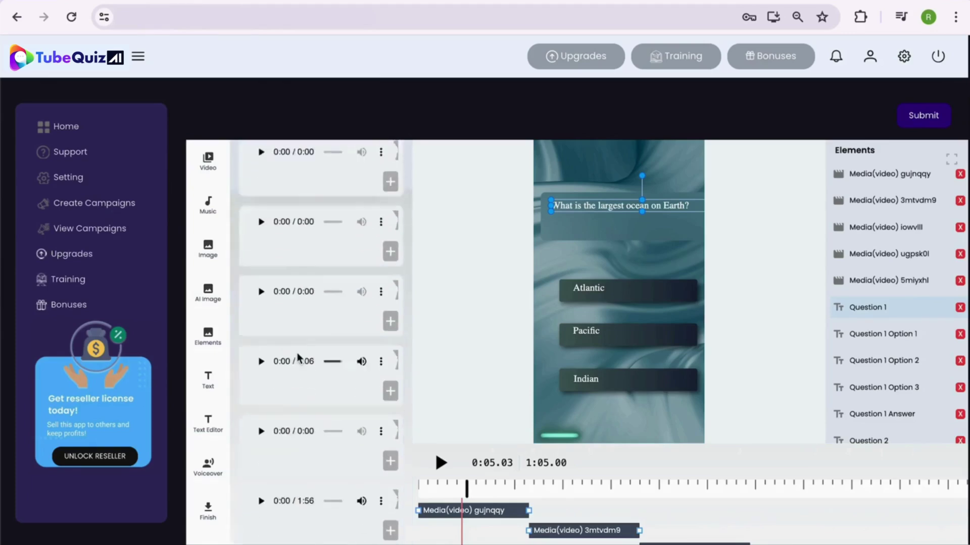
pyautogui.scroll(-2, 297, 352)
pyautogui.scroll(-2, 298, 352)
pyautogui.scroll(-2, 298, 353)
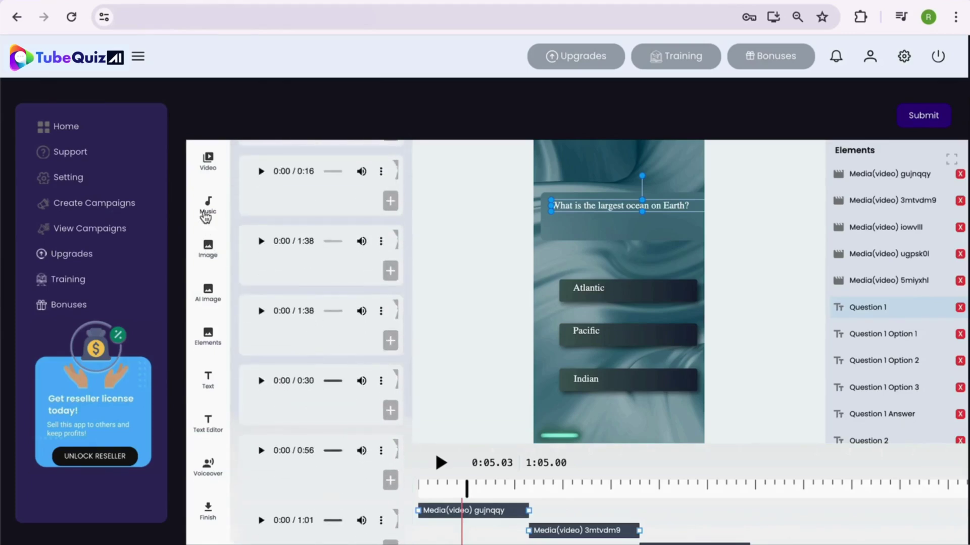
# Look through the image upload and AI image generation options without changing them
pyautogui.click(209, 255)
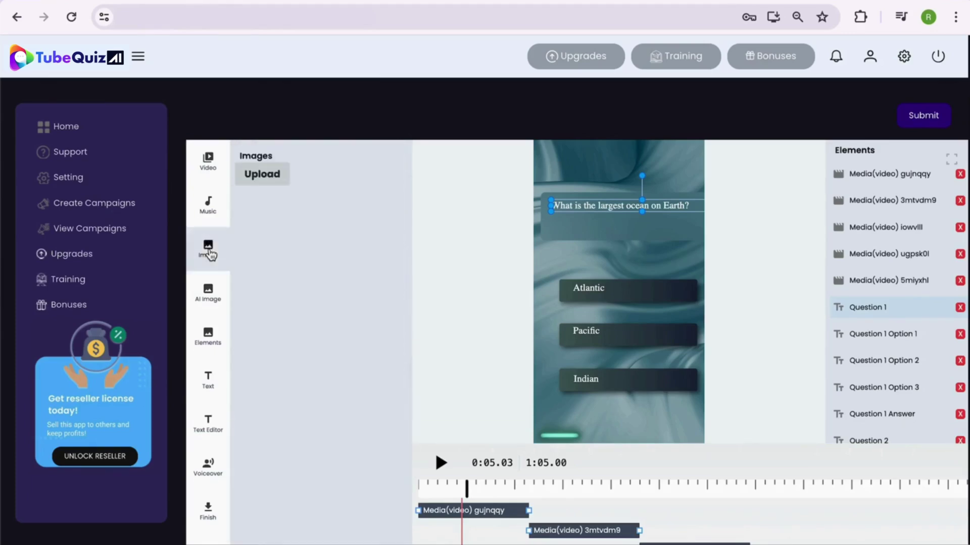
pyautogui.click(209, 295)
pyautogui.click(268, 186)
pyautogui.click(268, 206)
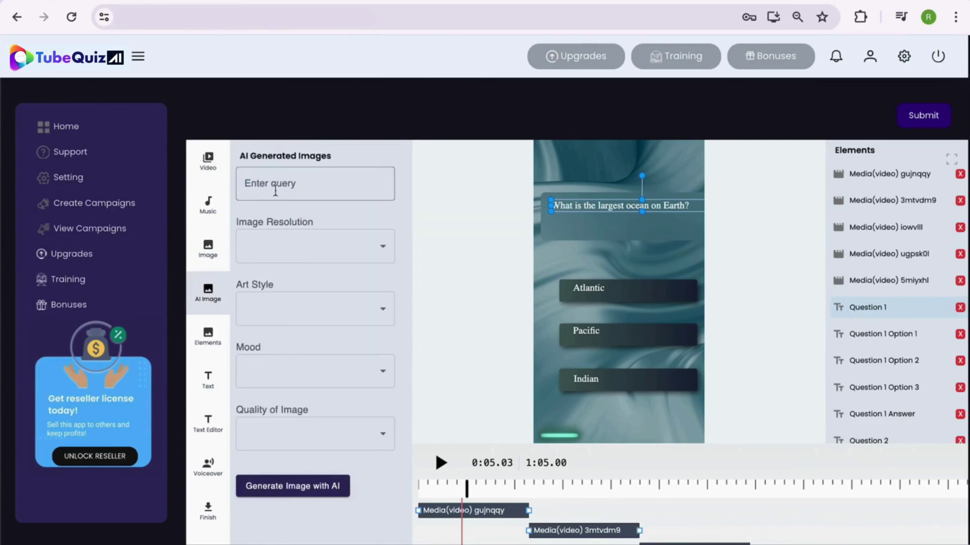
pyautogui.click(264, 252)
pyautogui.click(379, 214)
pyautogui.click(283, 308)
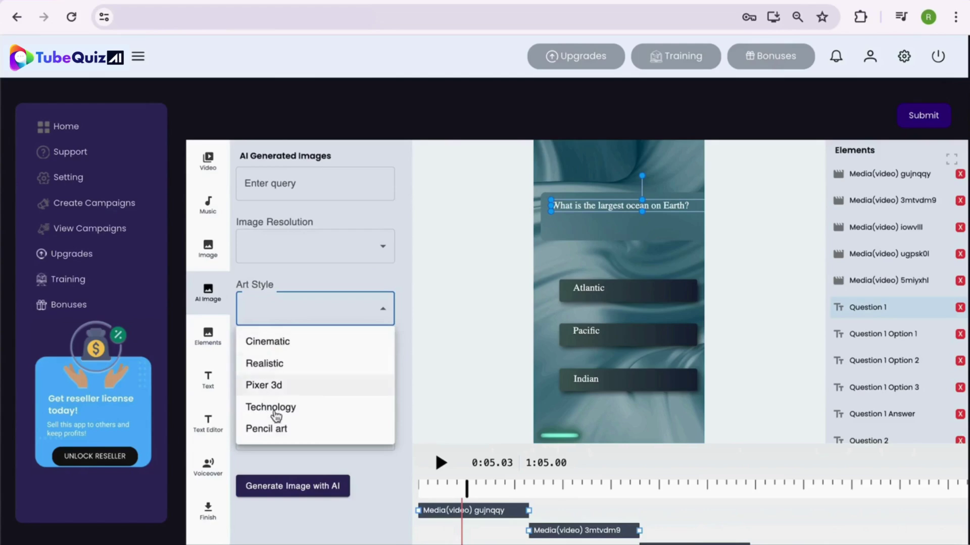
pyautogui.click(377, 281)
pyautogui.click(293, 372)
pyautogui.click(303, 416)
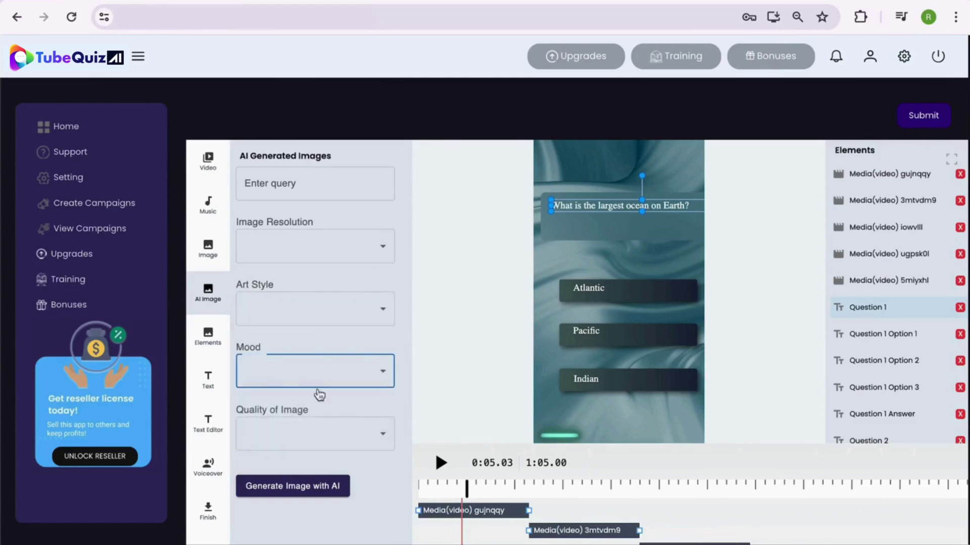
pyautogui.click(287, 341)
# Add a red arrow element beneath the first question
pyautogui.click(210, 340)
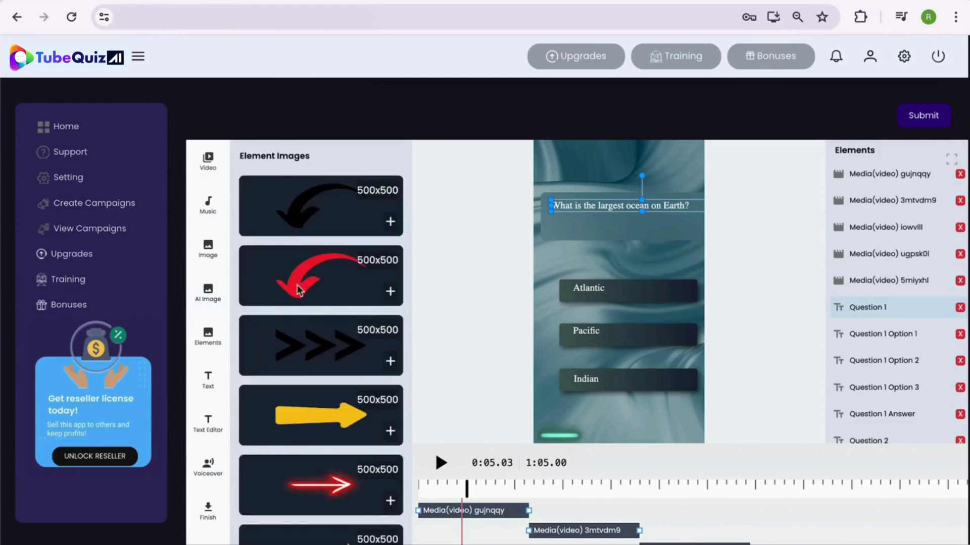
pyautogui.scroll(-1, 298, 327)
pyautogui.scroll(-3, 298, 355)
pyautogui.scroll(-4, 297, 355)
pyautogui.scroll(-1, 297, 355)
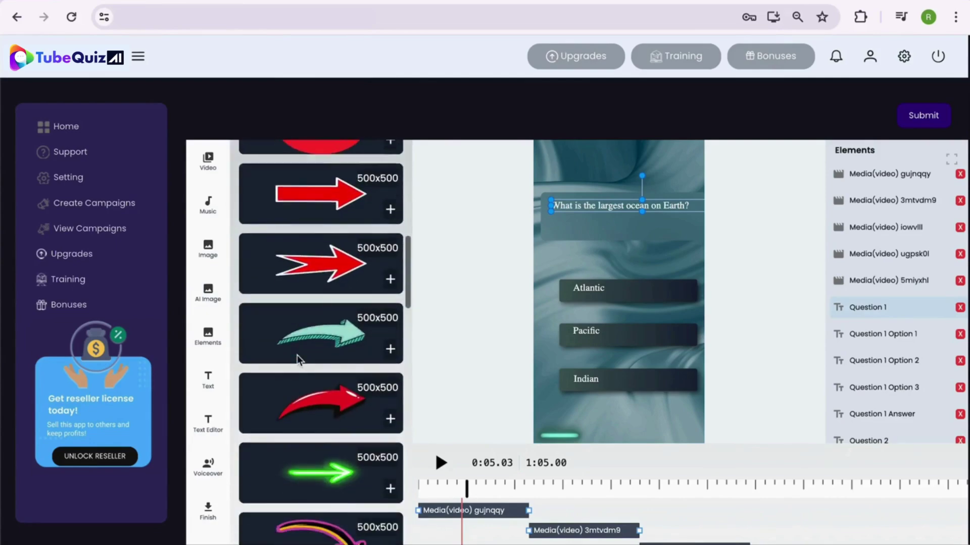
pyautogui.click(390, 281)
pyautogui.scroll(1, 521, 313)
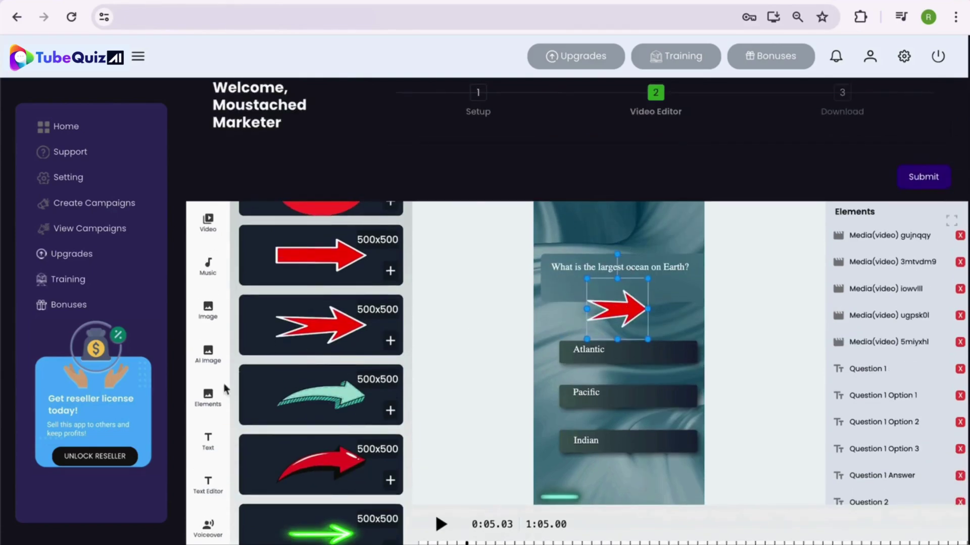
pyautogui.scroll(-2, 214, 416)
pyautogui.scroll(-5, 290, 275)
pyautogui.scroll(-5, 290, 275)
pyautogui.scroll(-5, 291, 275)
pyautogui.scroll(-5, 290, 275)
pyautogui.click(207, 316)
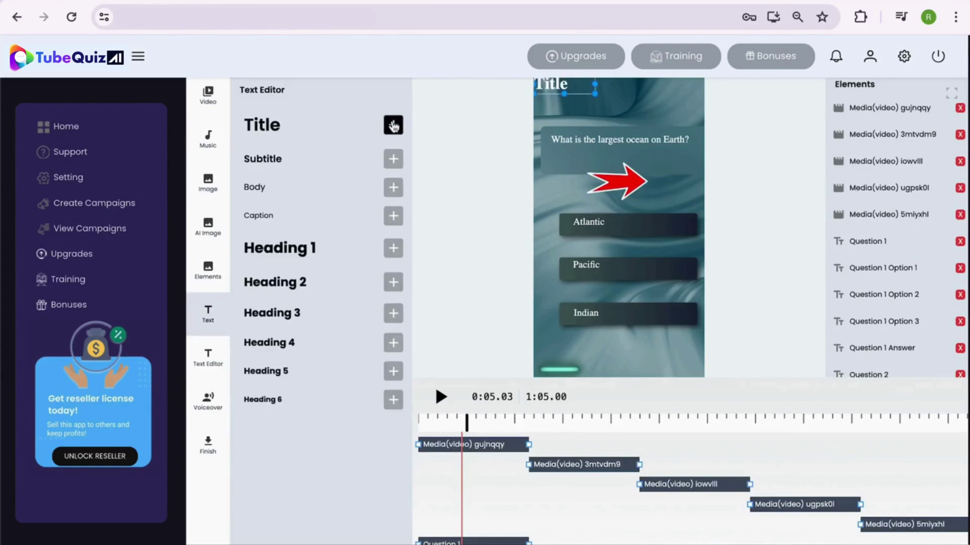
pyautogui.scroll(1, 615, 108)
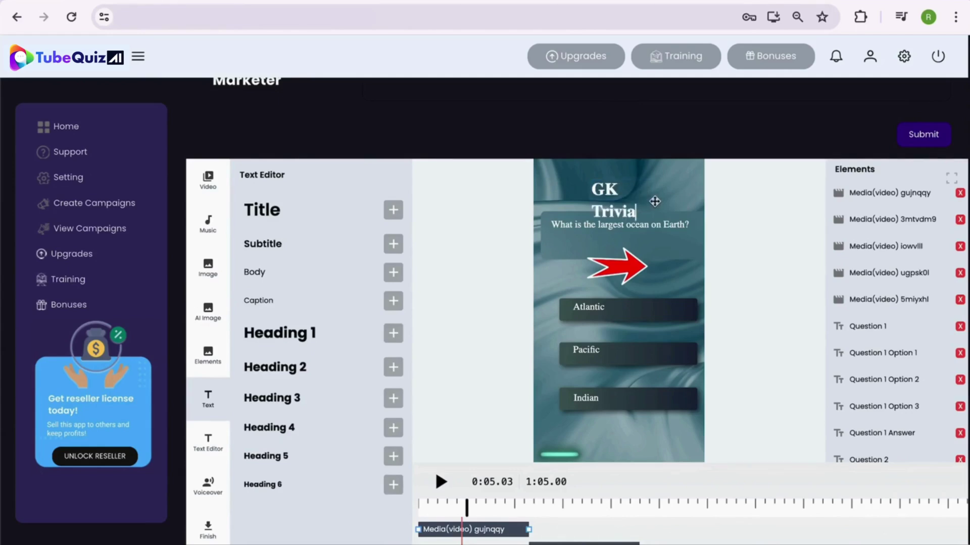
# Widen the title box and set the title to Poppins at weight 700
pyautogui.moveTo(642, 197); pyautogui.dragTo(678, 201)
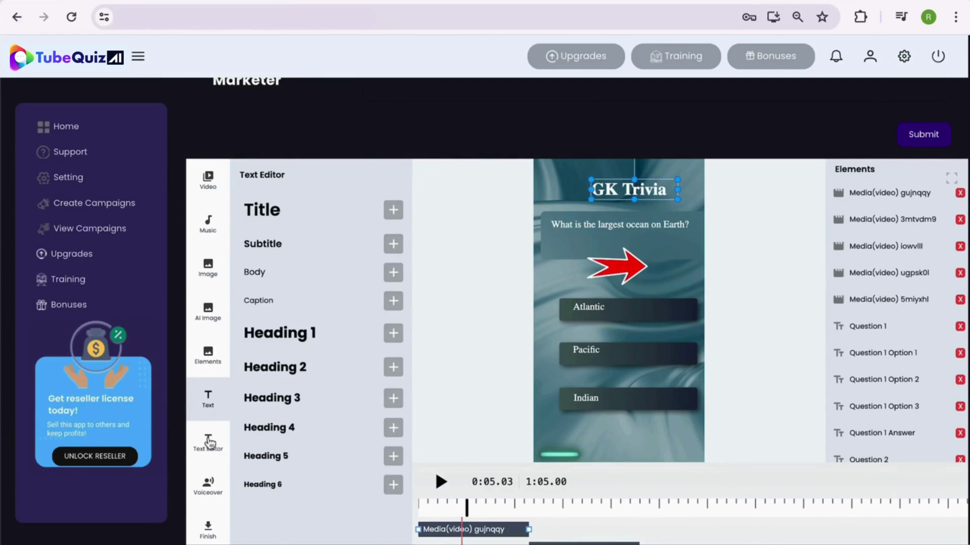
pyautogui.click(207, 442)
pyautogui.click(283, 220)
pyautogui.click(275, 383)
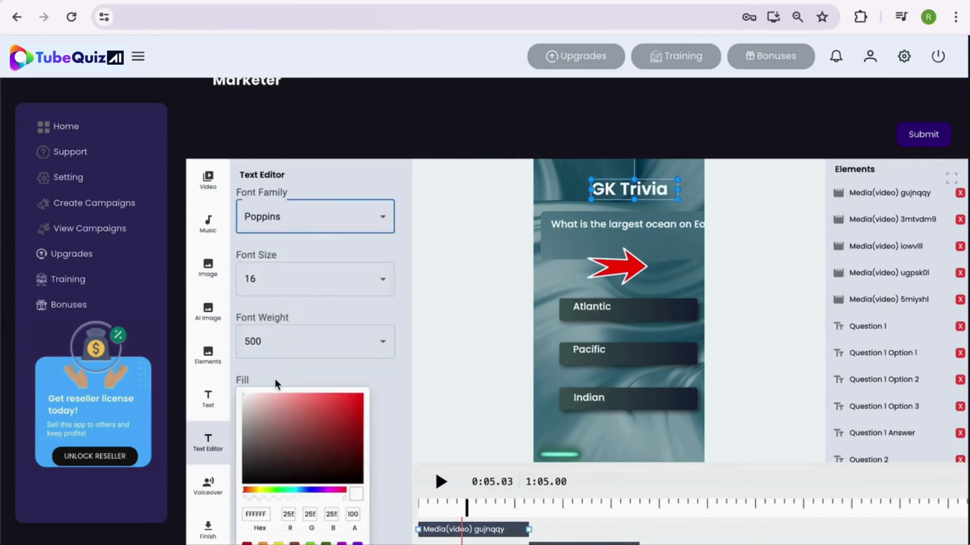
pyautogui.click(329, 275)
pyautogui.click(408, 224)
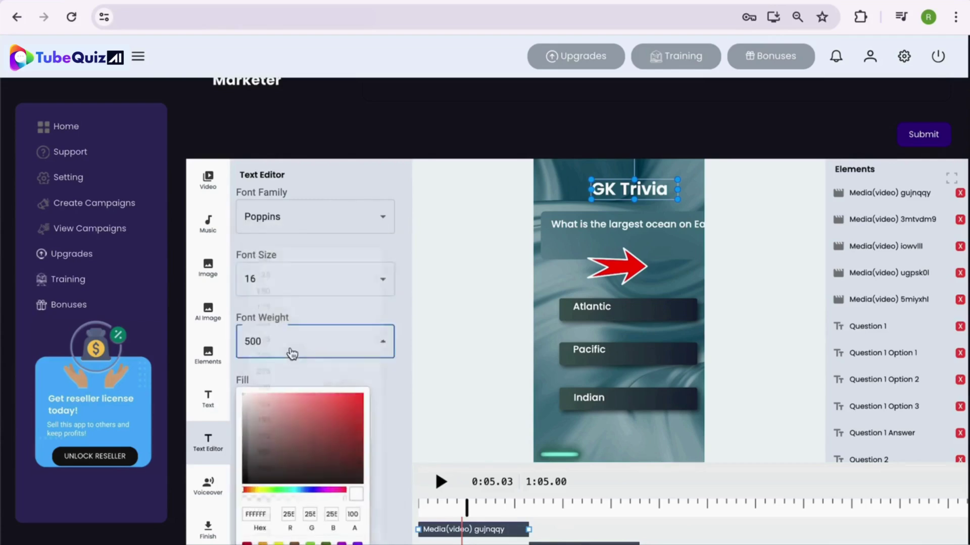
pyautogui.click(288, 345)
pyautogui.scroll(-3, 284, 260)
pyautogui.scroll(-1, 283, 296)
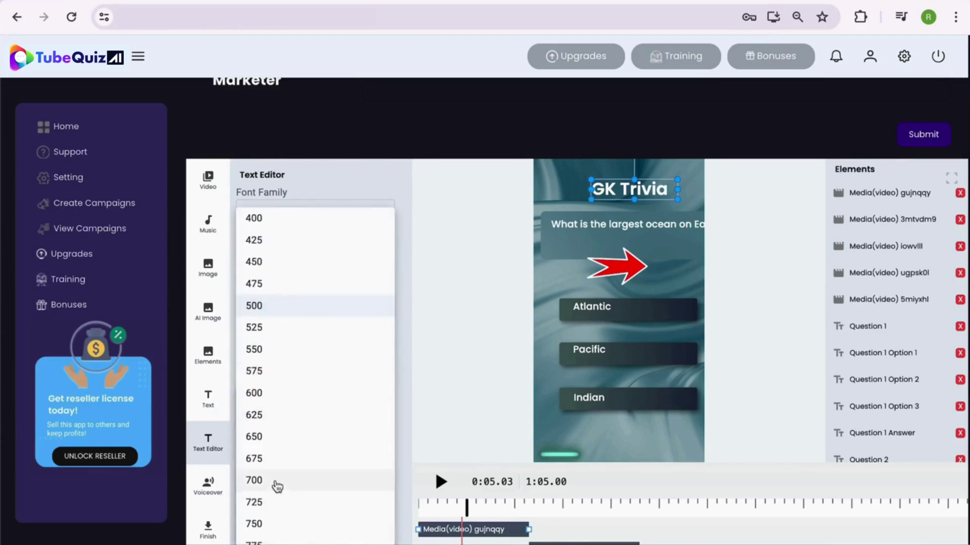
pyautogui.click(277, 482)
pyautogui.scroll(-1, 348, 387)
# Colour the title yellow after trying purple
pyautogui.click(338, 400)
pyautogui.click(357, 516)
pyautogui.scroll(-1, 402, 377)
pyautogui.click(257, 512)
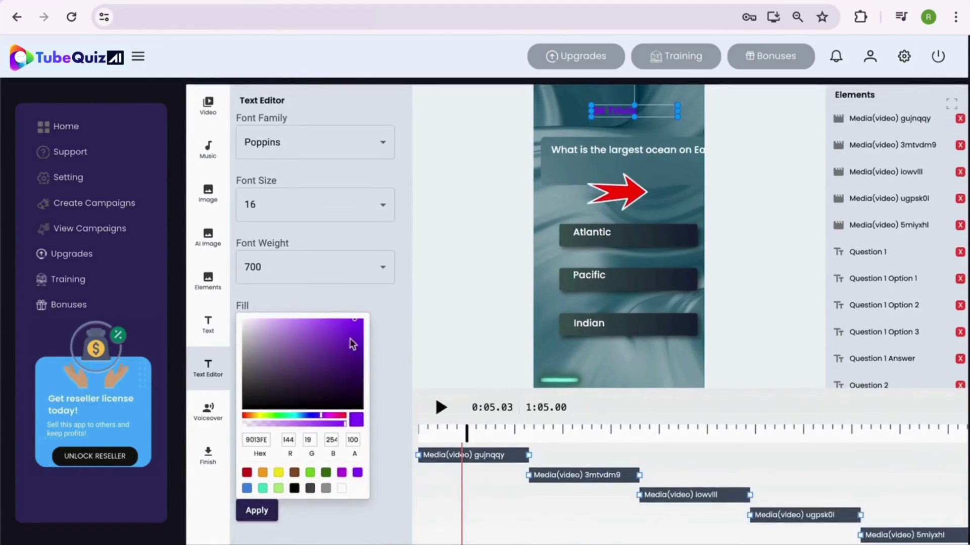
pyautogui.click(278, 472)
pyautogui.click(257, 511)
# Enlarge the title to size 50 and widen 'GK Trivia' onto one line
pyautogui.click(281, 206)
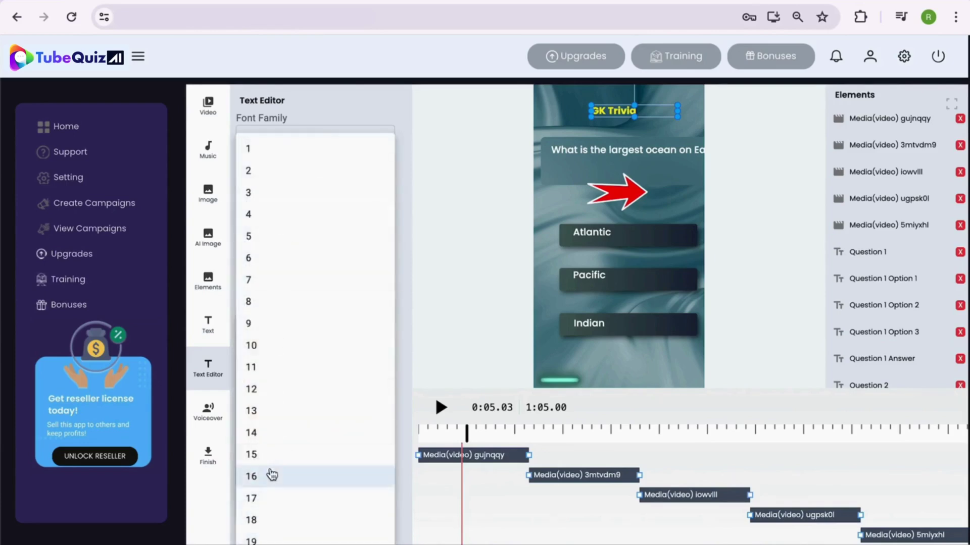
pyautogui.scroll(-5, 268, 454)
pyautogui.scroll(-5, 270, 381)
pyautogui.scroll(-1, 271, 340)
pyautogui.click(271, 299)
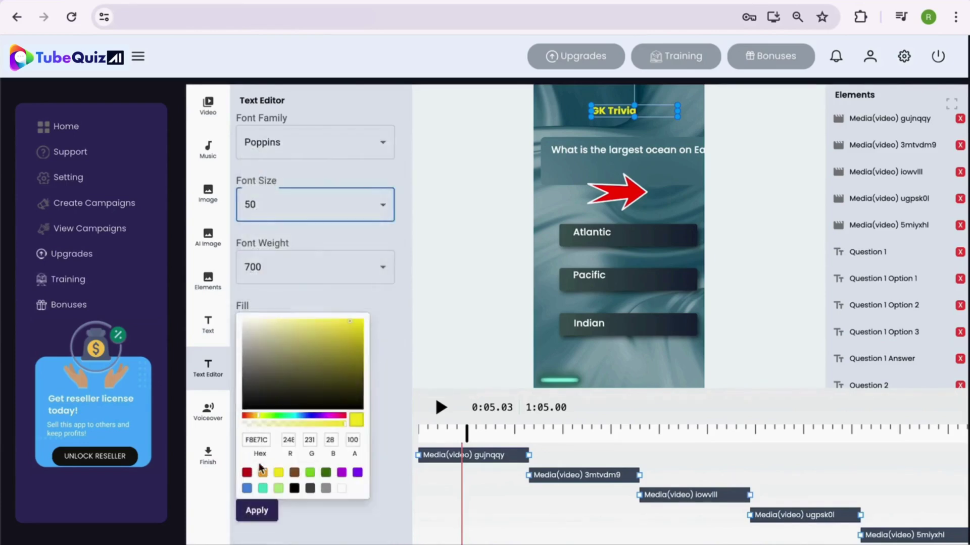
pyautogui.click(256, 512)
pyautogui.moveTo(588, 144); pyautogui.dragTo(539, 141)
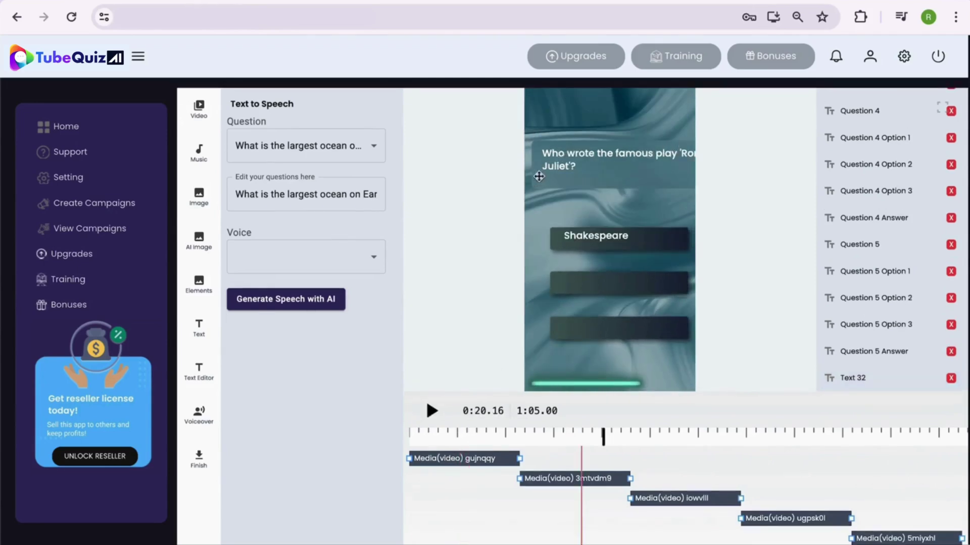
# Nudge the second question's text right and pick the ocean question for narration
pyautogui.moveTo(542, 157); pyautogui.dragTo(584, 157)
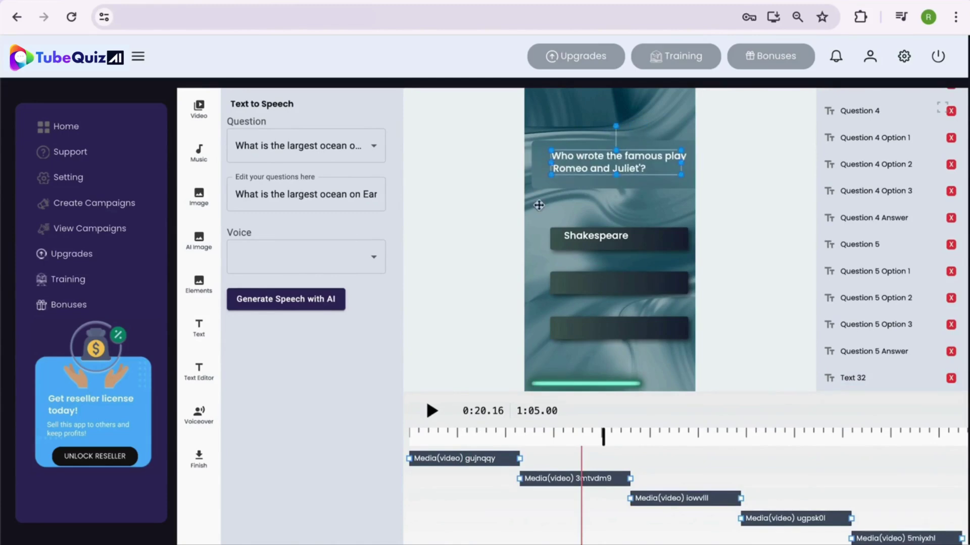
pyautogui.scroll(-5, 596, 483)
pyautogui.scroll(-3, 596, 483)
pyautogui.scroll(-3, 595, 483)
pyautogui.scroll(-3, 601, 321)
pyautogui.scroll(2, 606, 323)
pyautogui.scroll(3, 576, 333)
pyautogui.scroll(3, 514, 342)
pyautogui.scroll(2, 514, 344)
pyautogui.scroll(3, 281, 282)
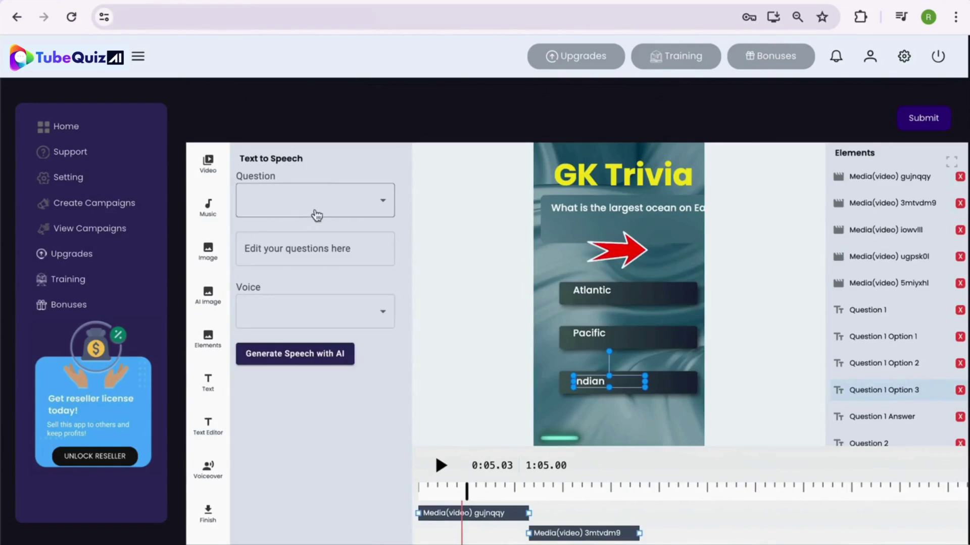
pyautogui.click(316, 216)
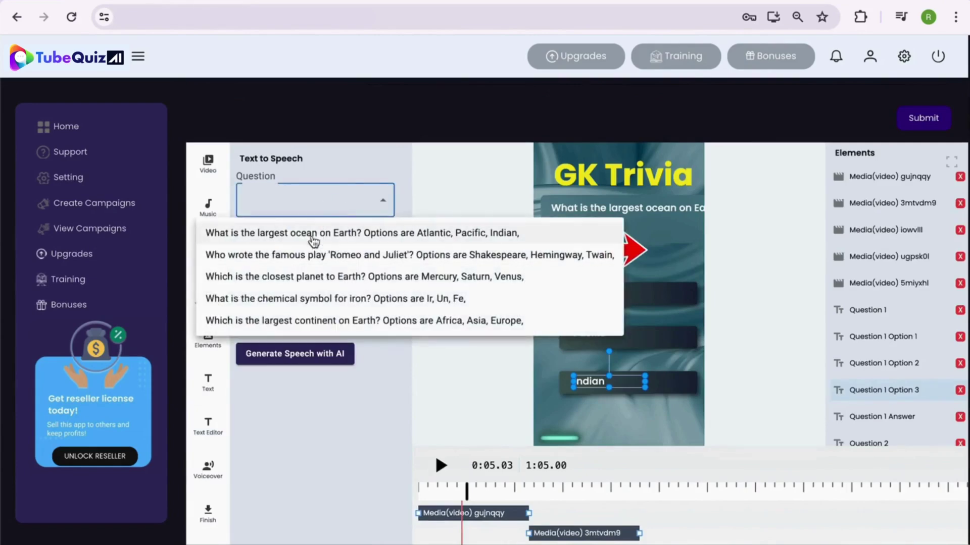
pyautogui.click(314, 234)
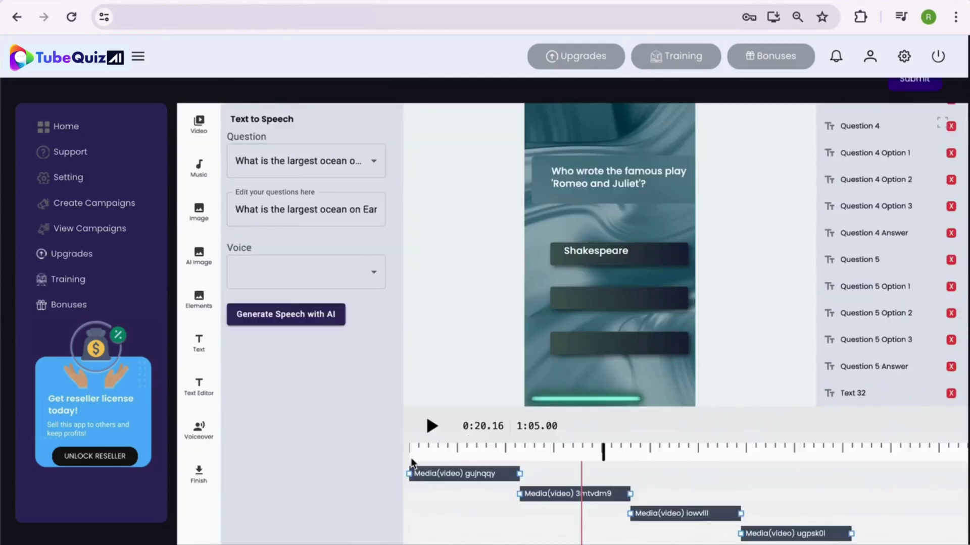
pyautogui.click(303, 161)
pyautogui.click(303, 195)
pyautogui.click(297, 218)
pyautogui.press('End')
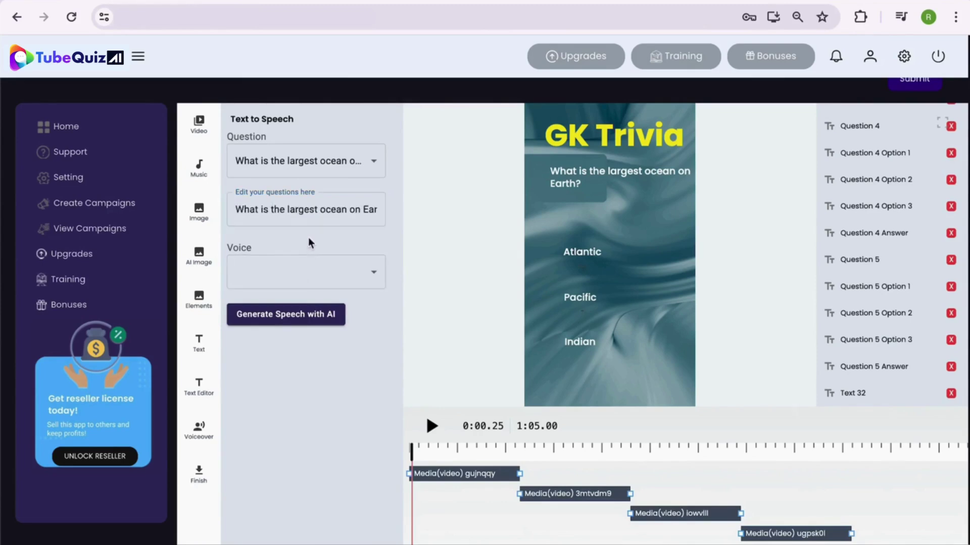
# Generate a Kimberly female voiceover, listen to it, and add it to the timeline
pyautogui.click(307, 271)
pyautogui.click(279, 371)
pyautogui.click(302, 317)
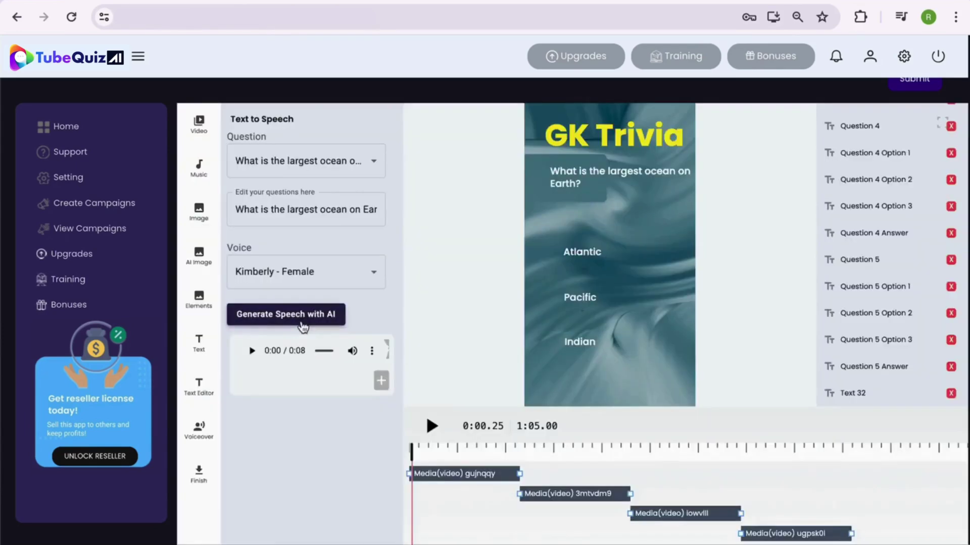
pyautogui.click(252, 352)
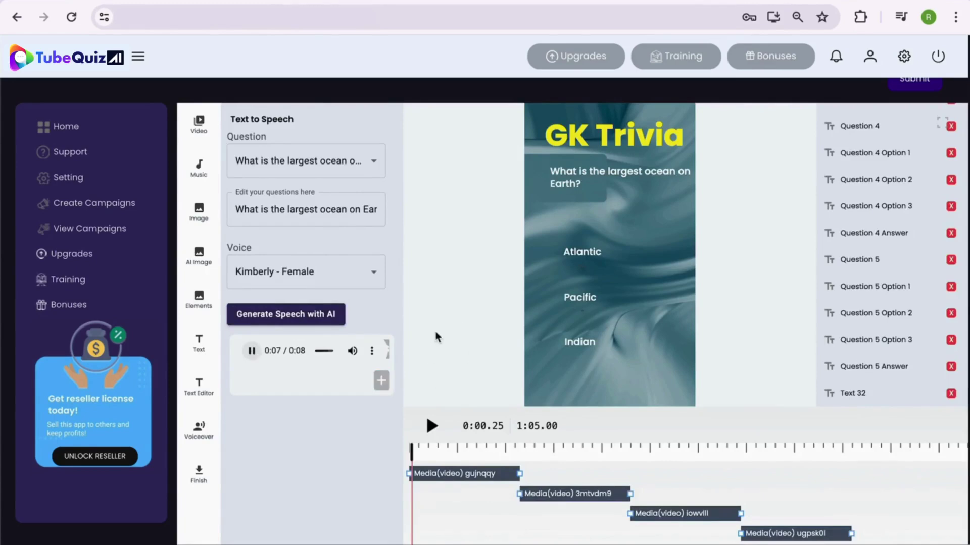
pyautogui.scroll(-3, 435, 336)
pyautogui.scroll(-3, 435, 336)
pyautogui.scroll(-2, 434, 336)
pyautogui.scroll(2, 435, 135)
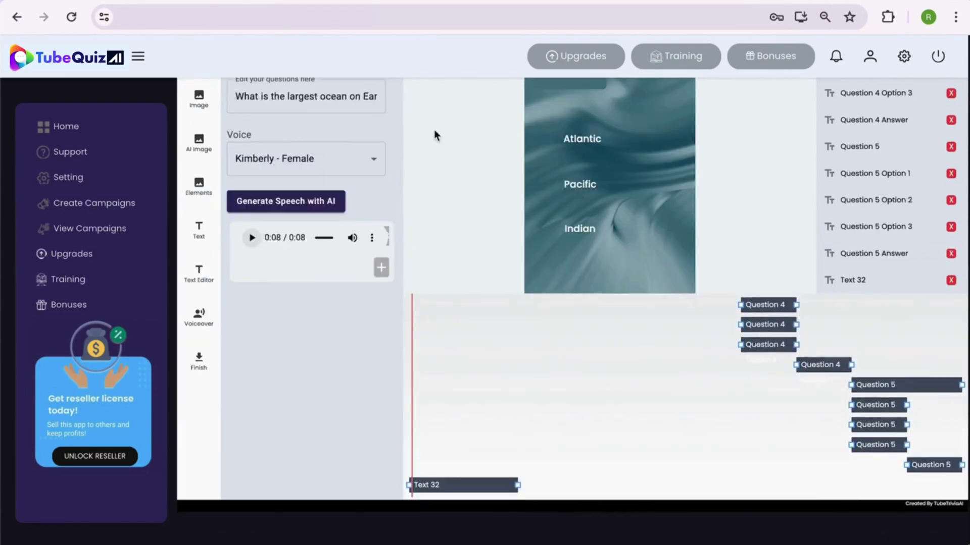
pyautogui.click(384, 270)
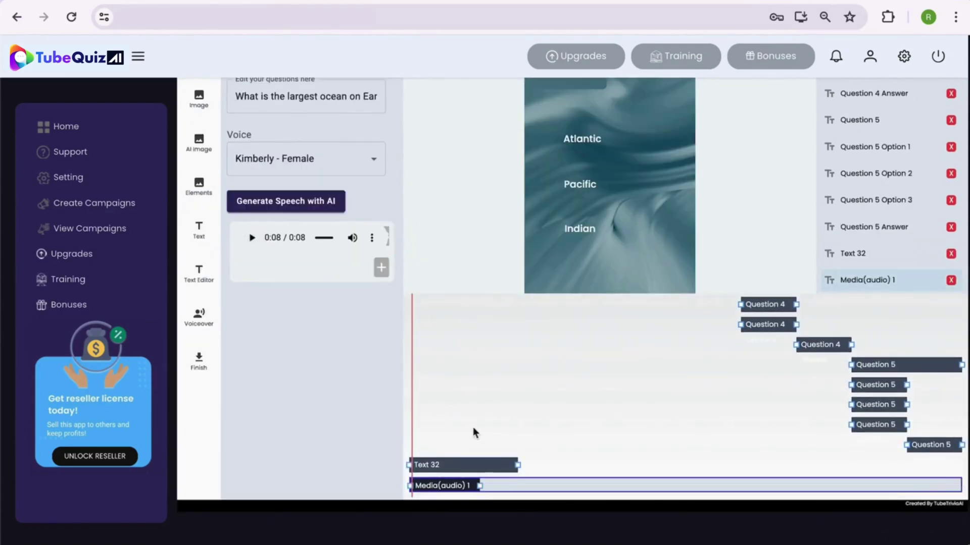
pyautogui.scroll(-1, 474, 433)
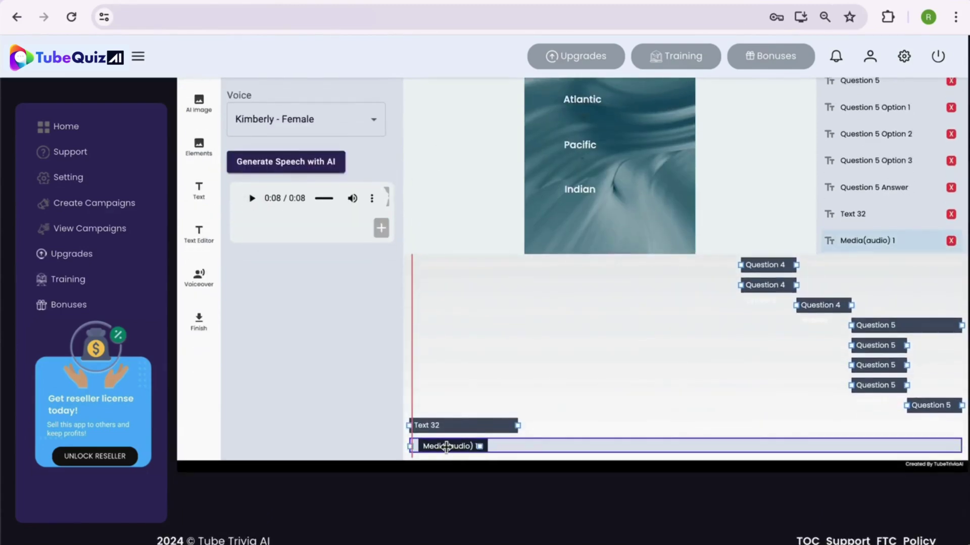
pyautogui.scroll(5, 498, 363)
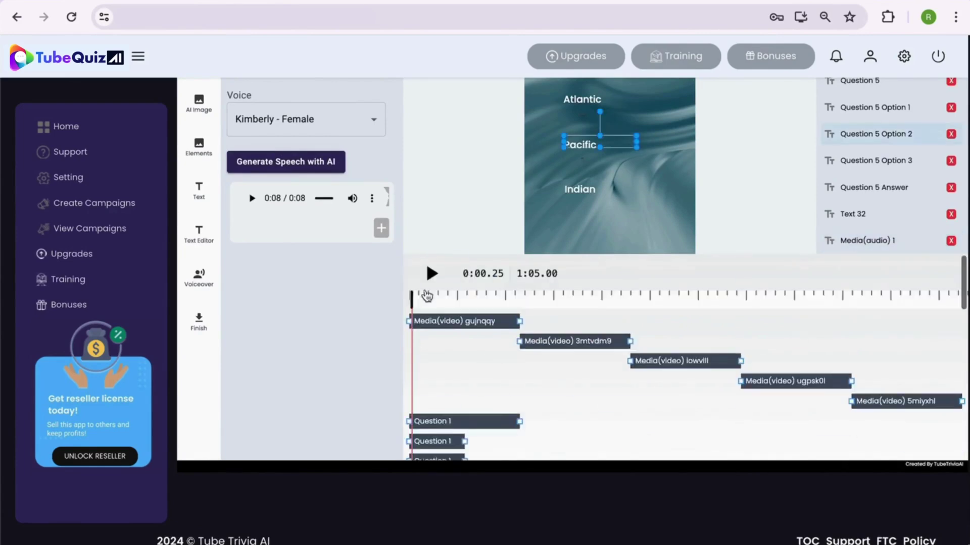
# Play the preview and select the ocean question text for styling
pyautogui.click(429, 276)
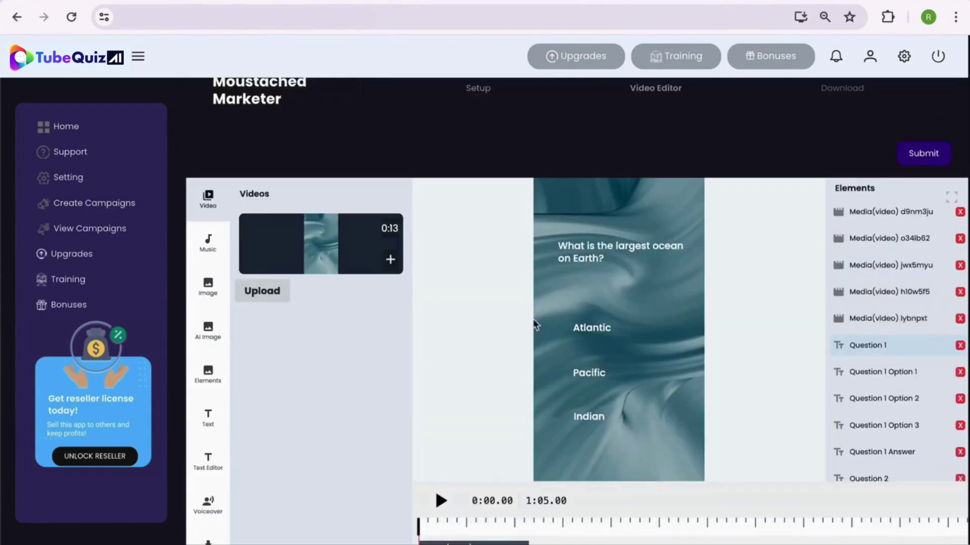
pyautogui.click(441, 501)
pyautogui.click(563, 294)
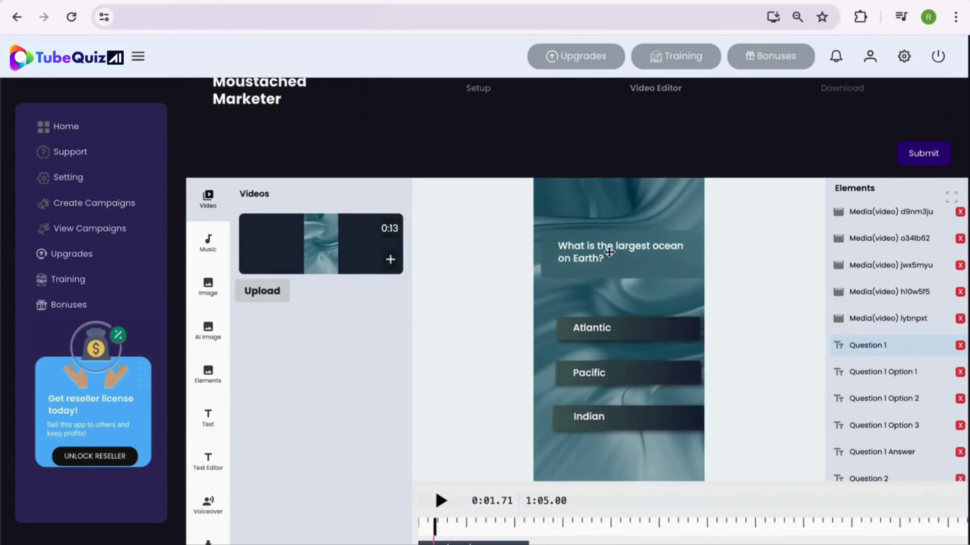
pyautogui.click(209, 423)
pyautogui.click(208, 462)
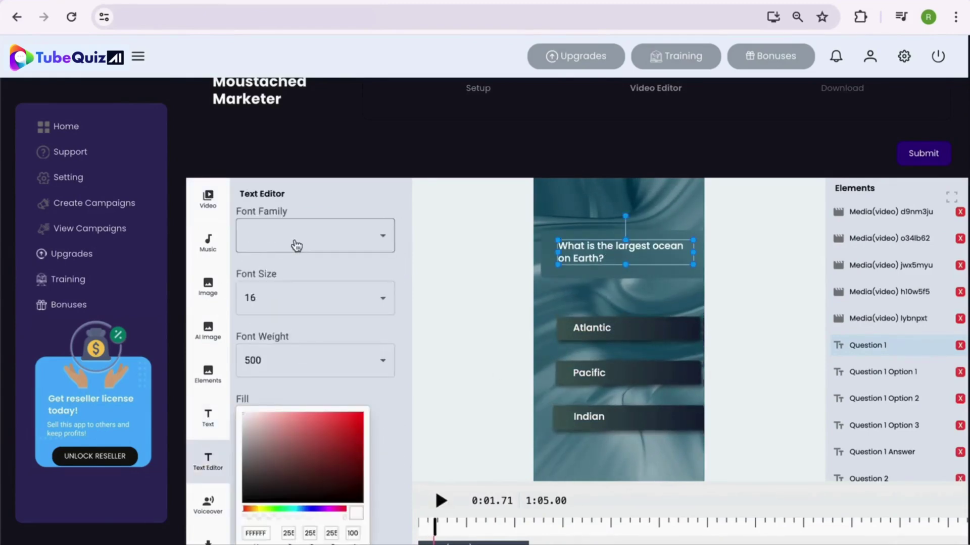
# Set the question text to Poppins, weight 700, with a yellow fill
pyautogui.click(292, 242)
pyautogui.click(278, 400)
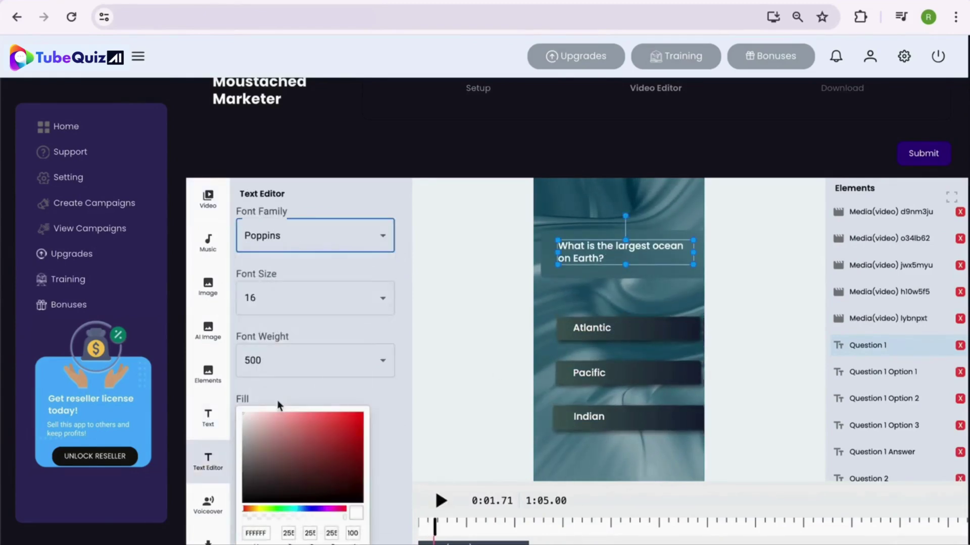
pyautogui.click(353, 305)
pyautogui.scroll(-2, 323, 318)
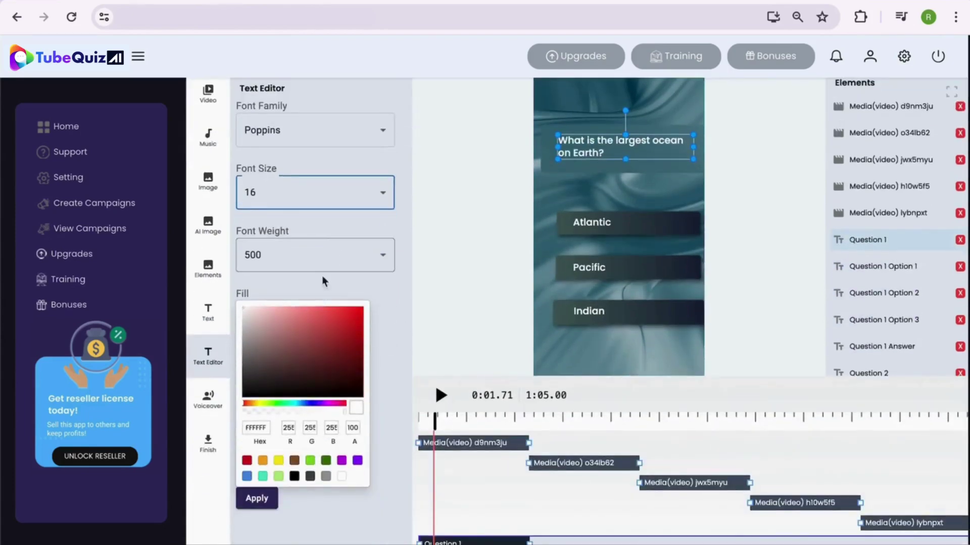
pyautogui.click(318, 258)
pyautogui.scroll(-3, 281, 471)
pyautogui.scroll(-1, 282, 468)
pyautogui.click(280, 471)
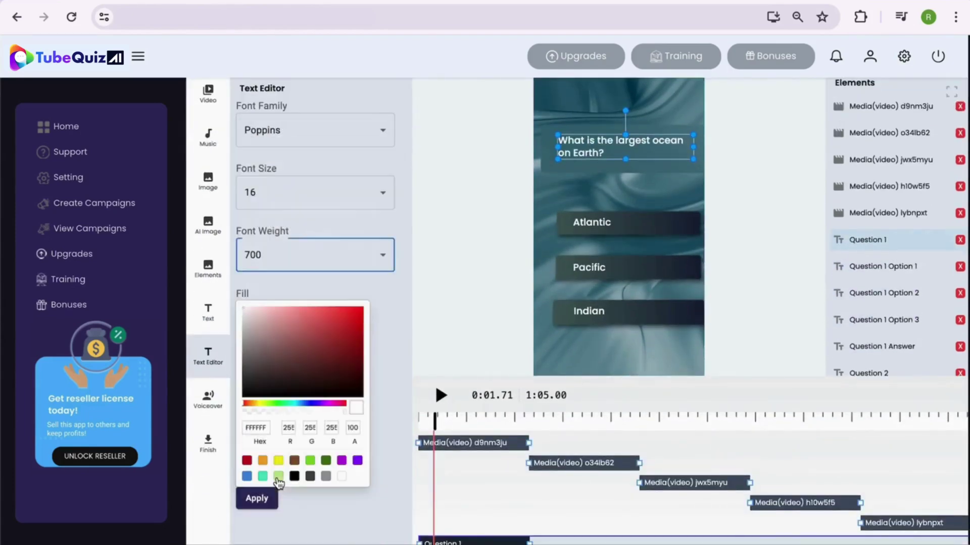
pyautogui.click(279, 462)
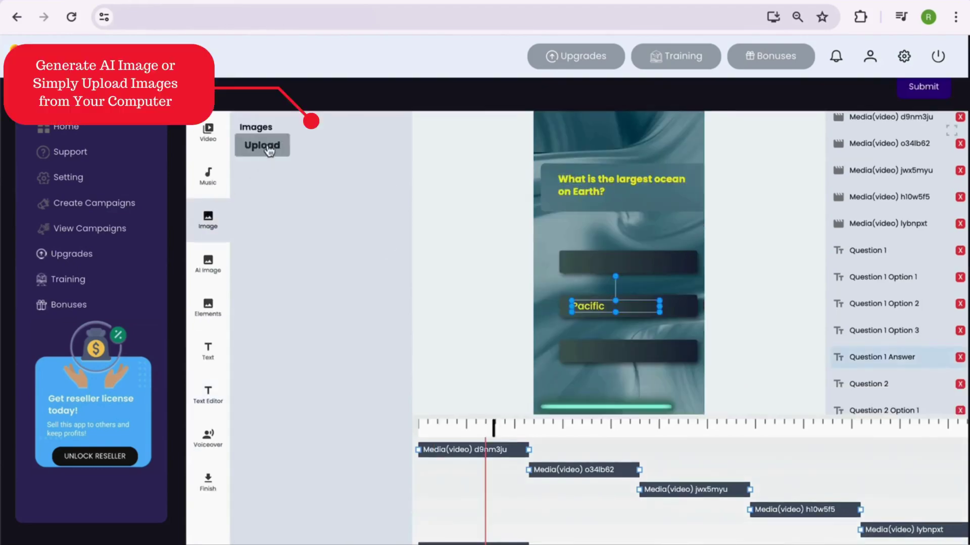
# Upload the GK wave image from the TubeTrivia AI - Downloads folder and add it to the video
pyautogui.click(262, 146)
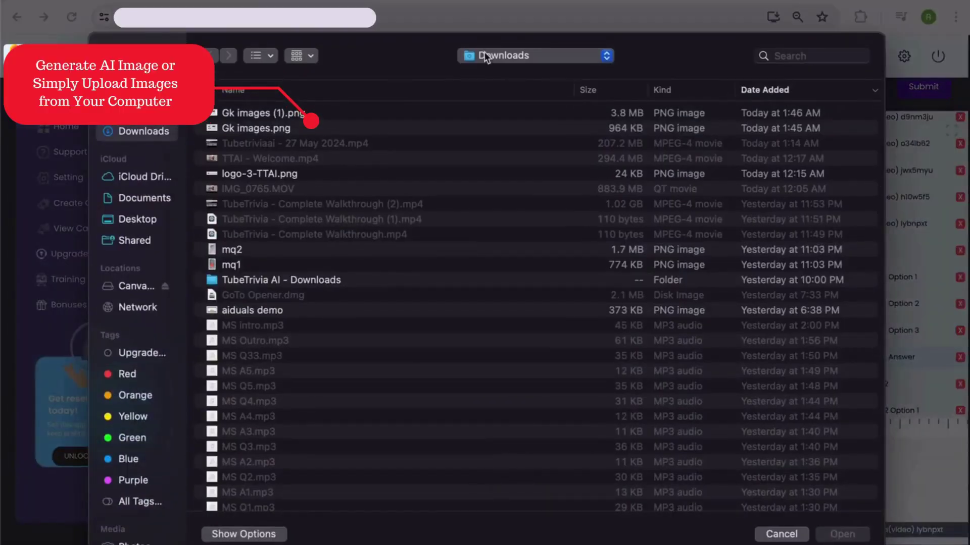
pyautogui.click(515, 61)
pyautogui.click(512, 169)
pyautogui.doubleClick(282, 155)
pyautogui.click(391, 197)
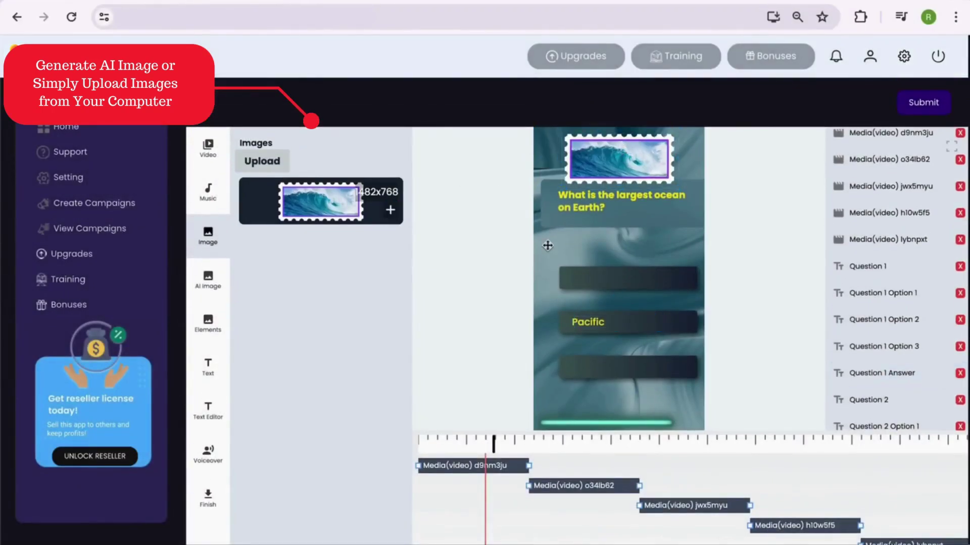
pyautogui.scroll(-3, 496, 324)
# Place the wave image above the question and briefly preview the quiz
pyautogui.click(426, 346)
pyautogui.scroll(-5, 428, 349)
pyautogui.scroll(-3, 427, 350)
pyautogui.scroll(-2, 428, 349)
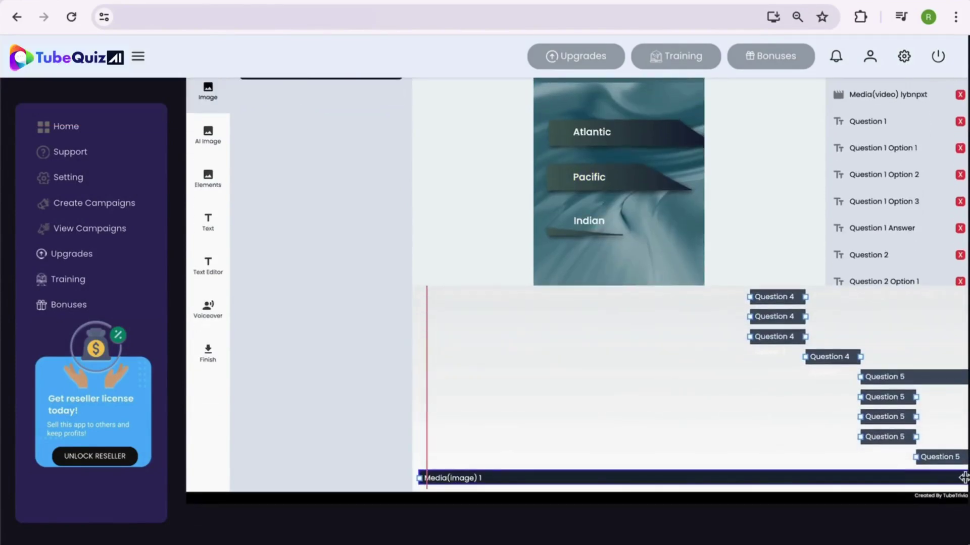
pyautogui.scroll(3, 578, 481)
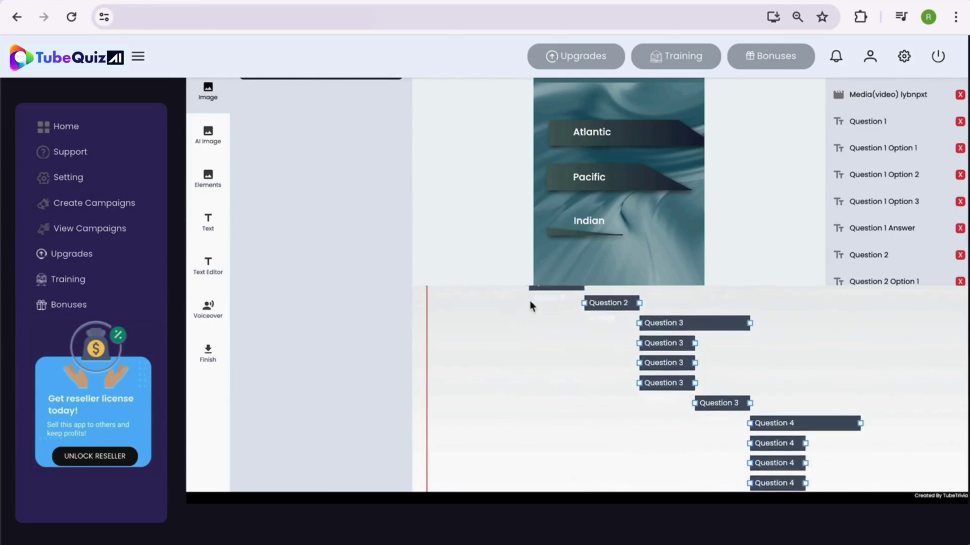
pyautogui.scroll(-3, 530, 302)
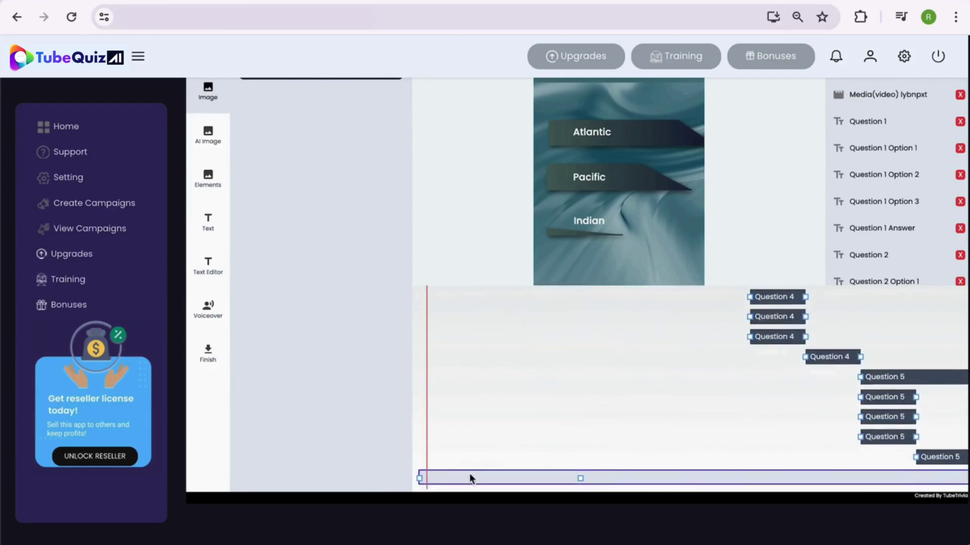
pyautogui.scroll(-1, 470, 477)
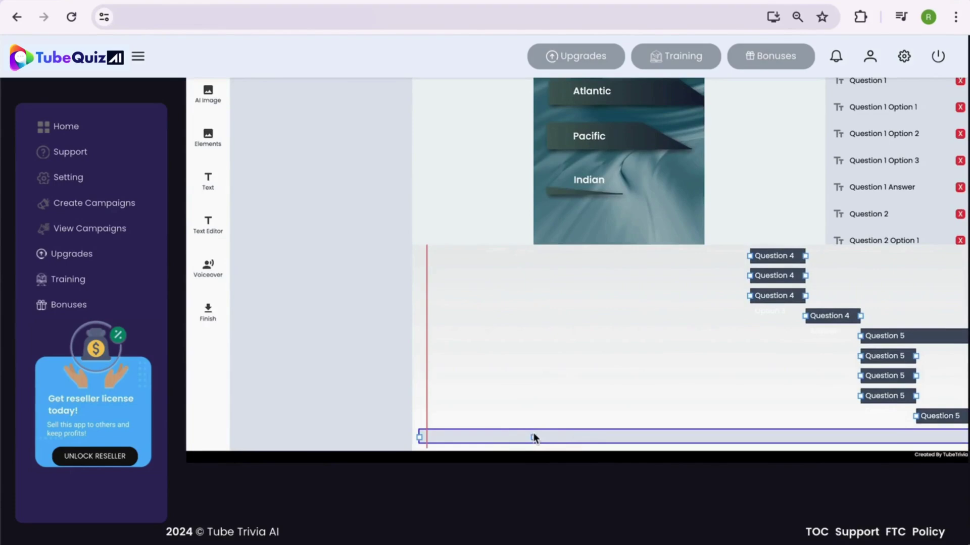
pyautogui.scroll(3, 532, 438)
pyautogui.scroll(2, 533, 437)
pyautogui.scroll(3, 446, 279)
pyautogui.scroll(1, 446, 279)
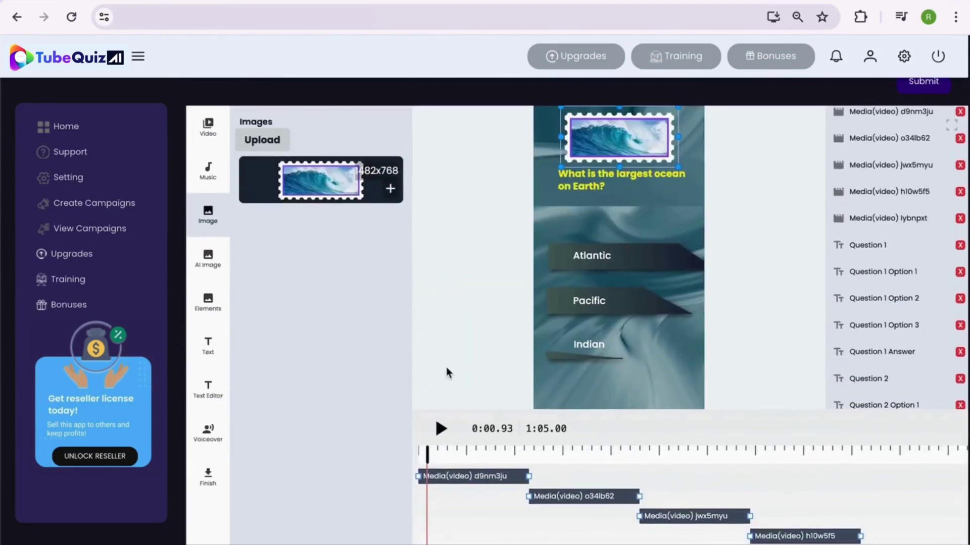
pyautogui.click(439, 429)
pyautogui.click(441, 430)
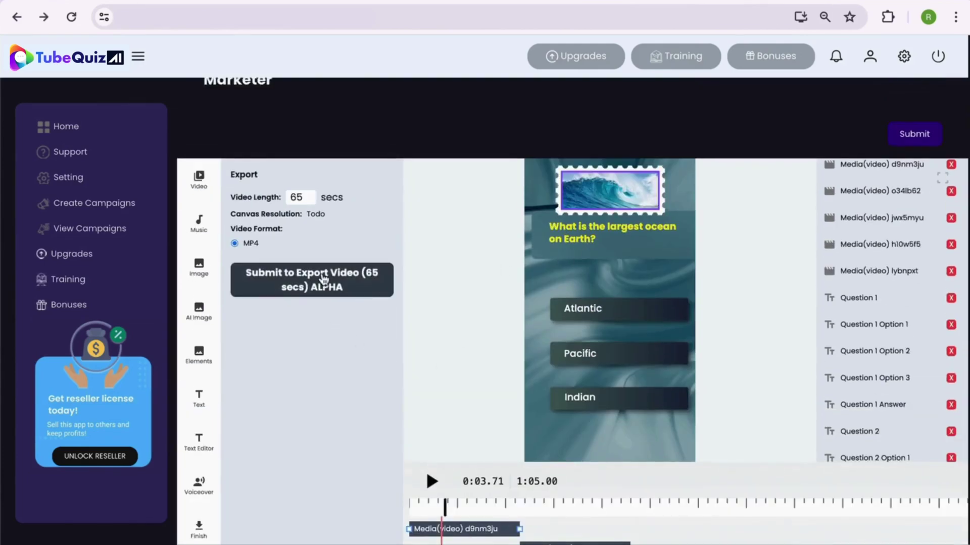
# Render and submit the quiz video, confirming the move to the download step
pyautogui.click(323, 279)
pyautogui.click(730, 458)
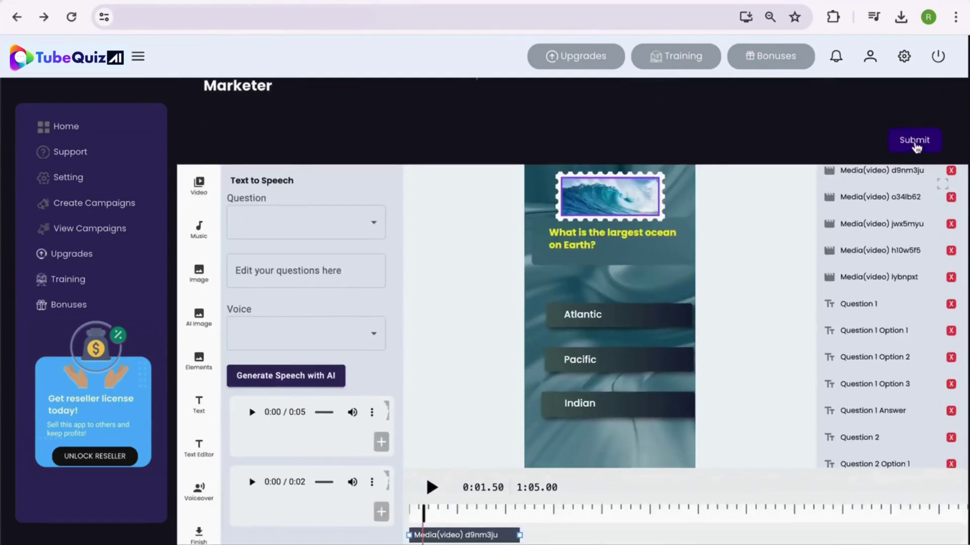
pyautogui.click(917, 147)
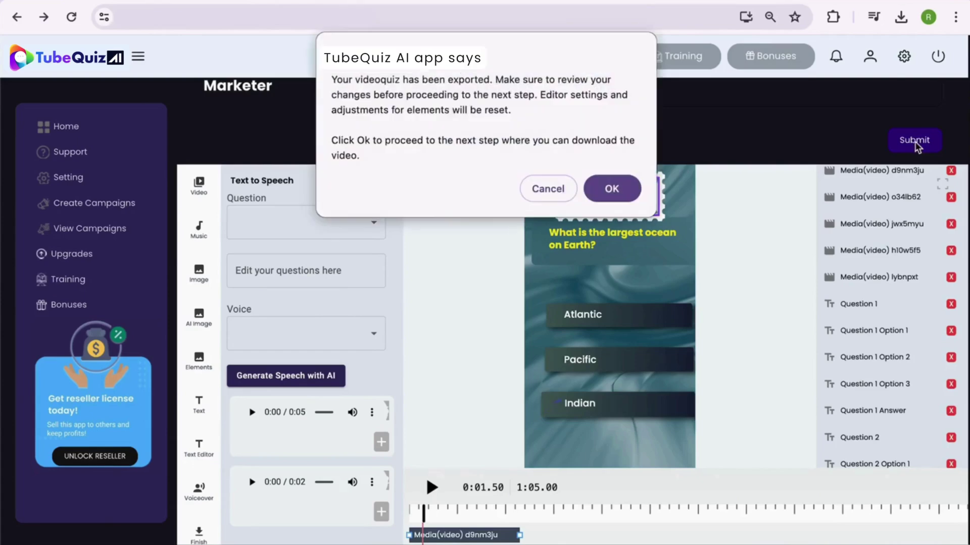
pyautogui.click(616, 187)
pyautogui.scroll(-2, 502, 319)
pyautogui.scroll(-2, 502, 325)
pyautogui.scroll(4, 273, 435)
pyautogui.scroll(-4, 490, 328)
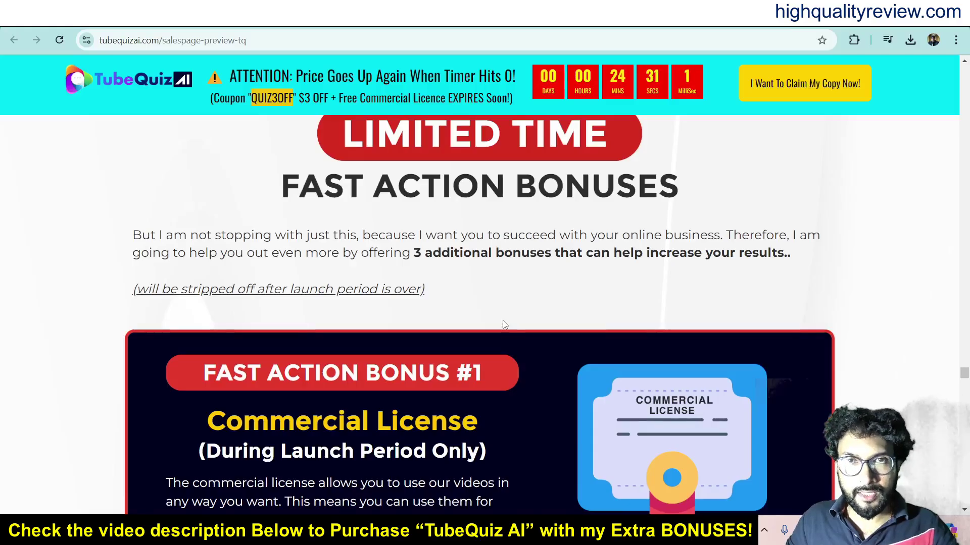
pyautogui.scroll(-1, 503, 324)
pyautogui.scroll(-3, 503, 324)
pyautogui.scroll(-3, 503, 325)
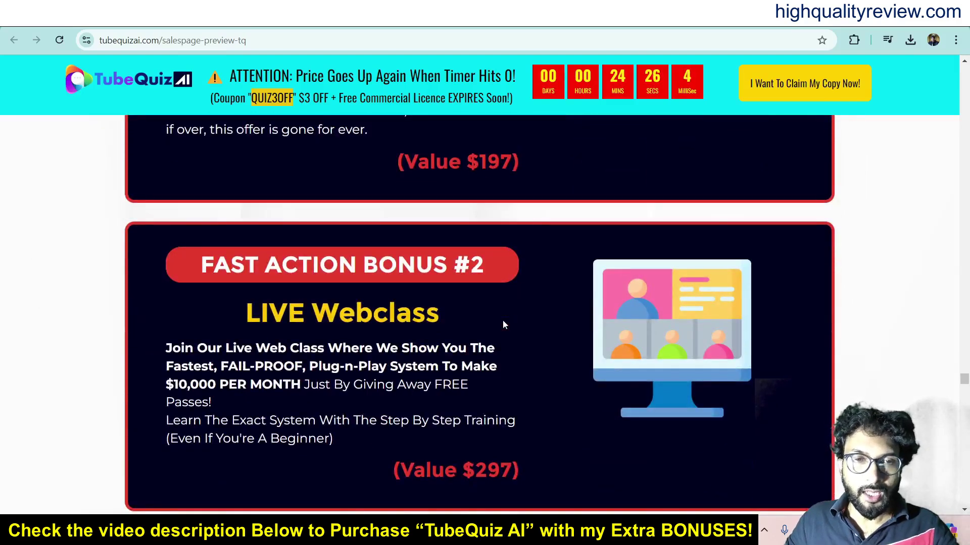
pyautogui.scroll(-4, 503, 324)
pyautogui.scroll(-1, 508, 327)
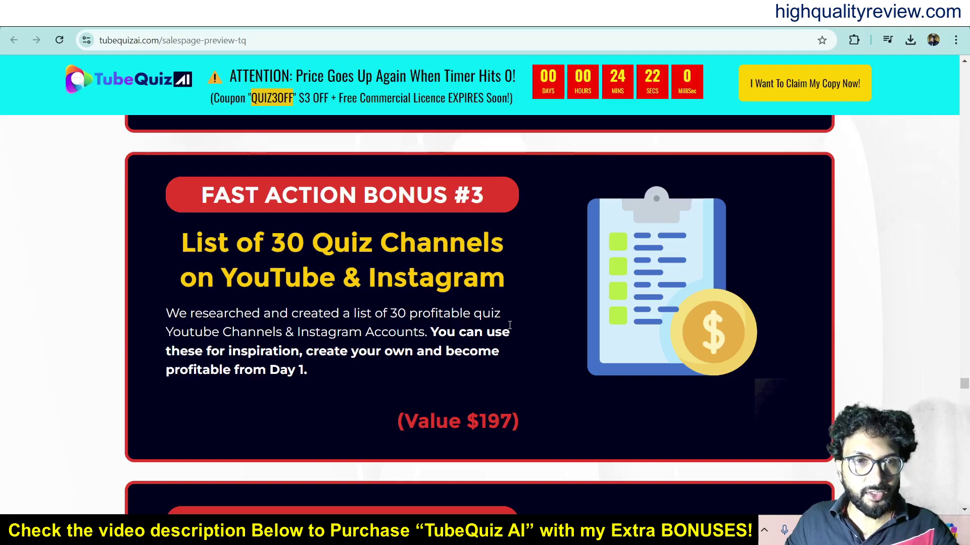
pyautogui.scroll(-2, 509, 326)
pyautogui.scroll(-1, 509, 328)
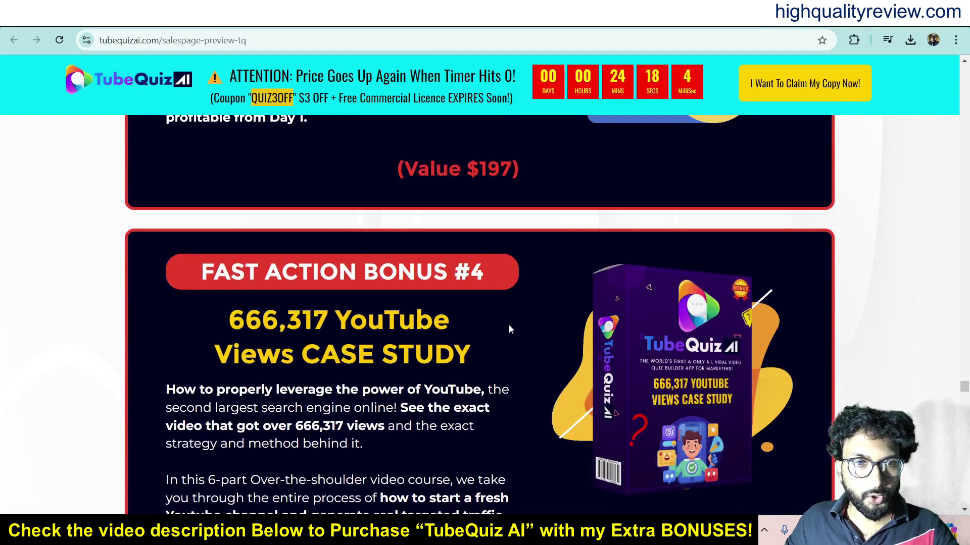
pyautogui.scroll(-2, 508, 324)
pyautogui.scroll(-2, 508, 325)
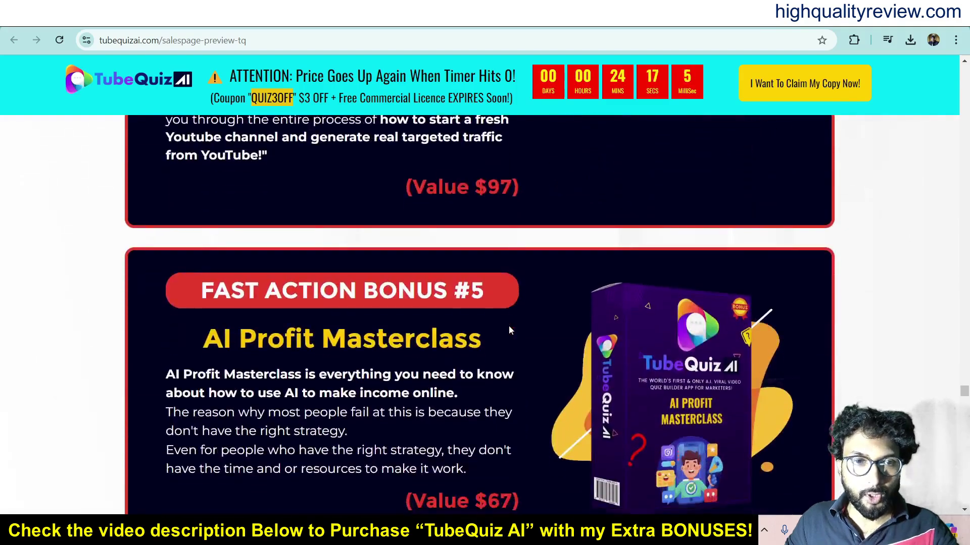
pyautogui.scroll(-3, 509, 326)
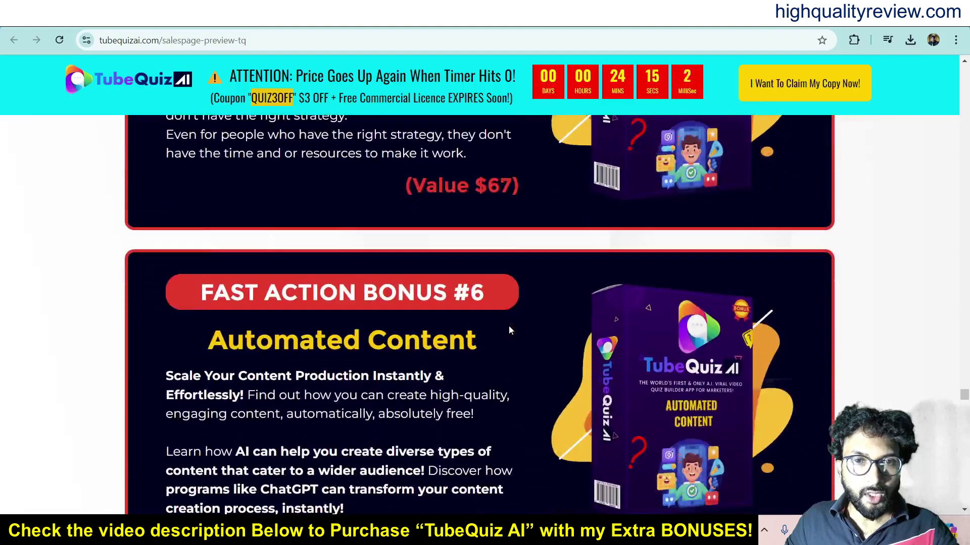
pyautogui.scroll(-1, 508, 327)
pyautogui.scroll(-1, 509, 326)
pyautogui.scroll(-2, 509, 326)
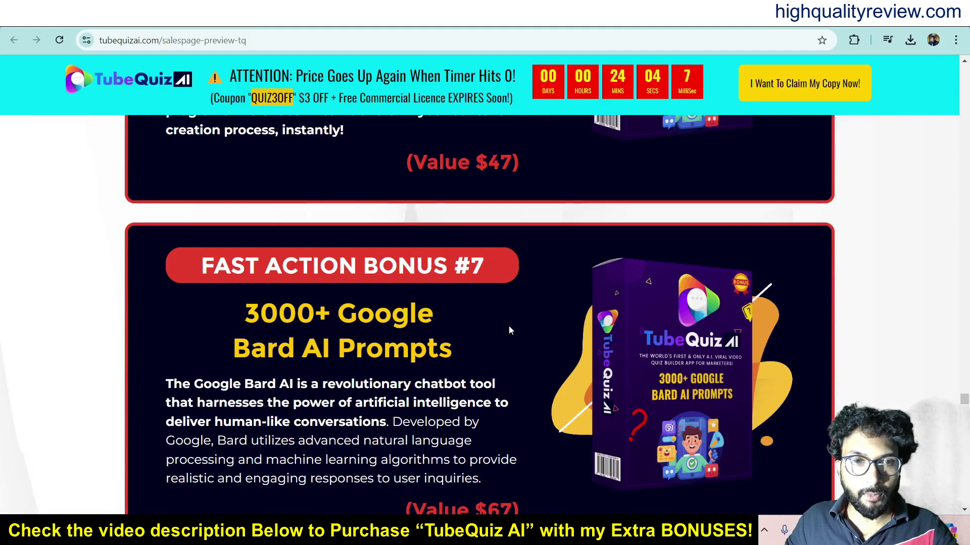
pyautogui.scroll(-3, 508, 330)
pyautogui.scroll(-1, 508, 330)
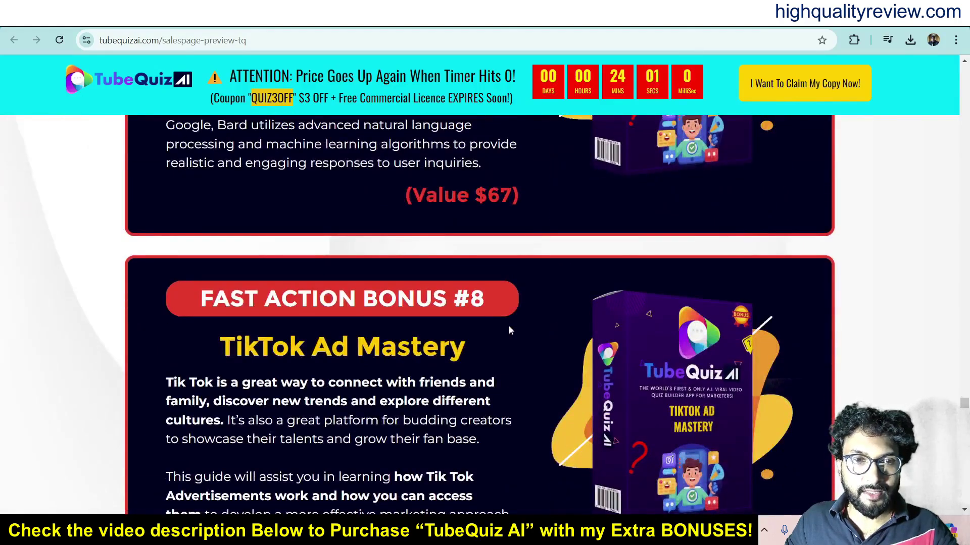
pyautogui.scroll(-2, 508, 330)
pyautogui.scroll(-3, 508, 331)
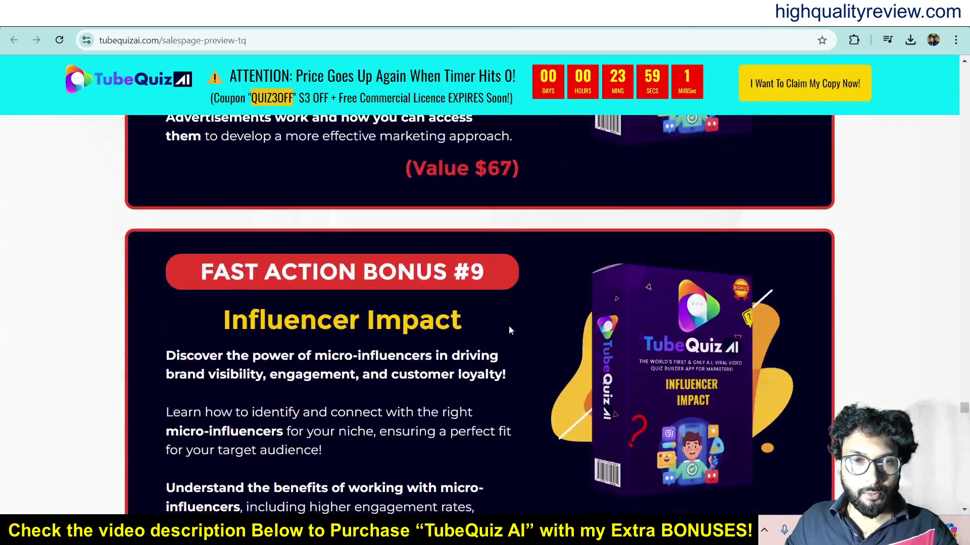
pyautogui.scroll(-2, 508, 324)
pyautogui.scroll(-3, 509, 326)
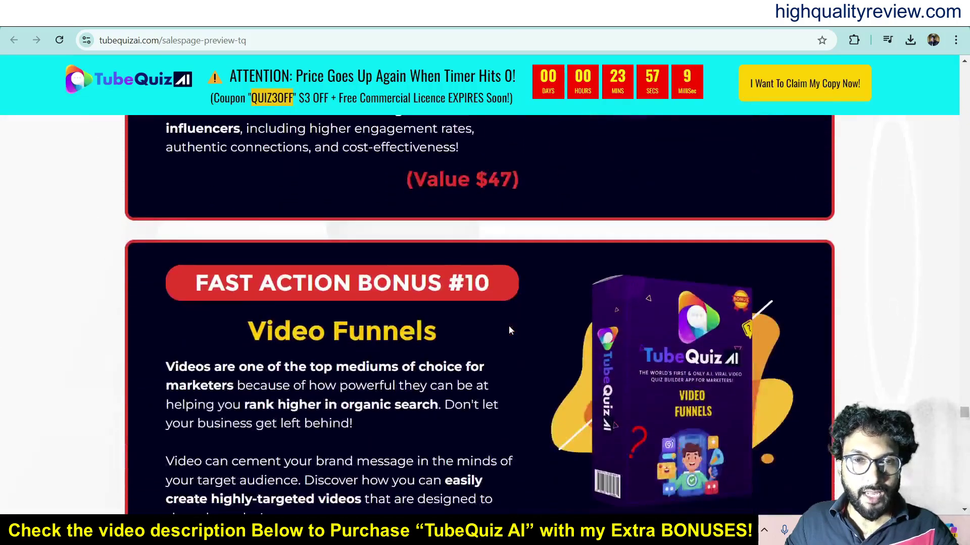
pyautogui.scroll(-1, 509, 330)
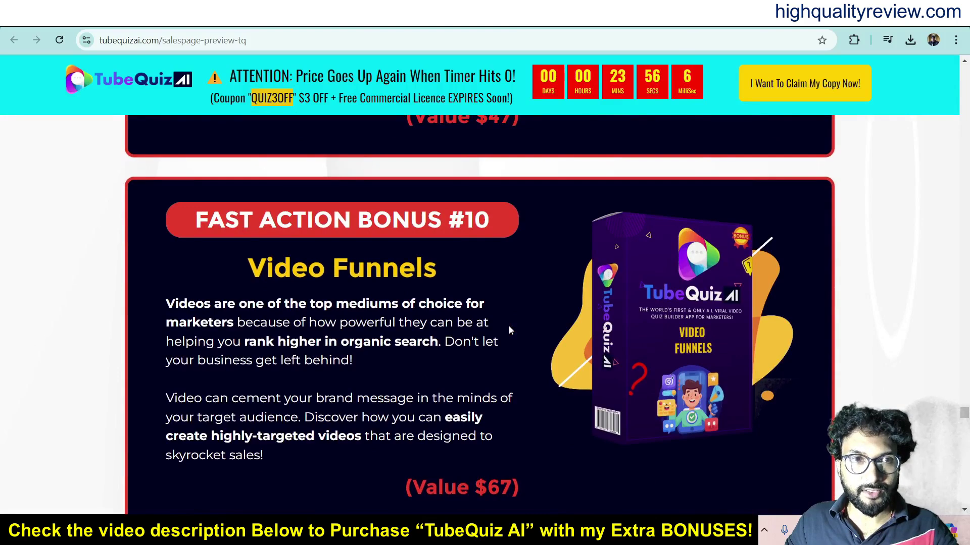